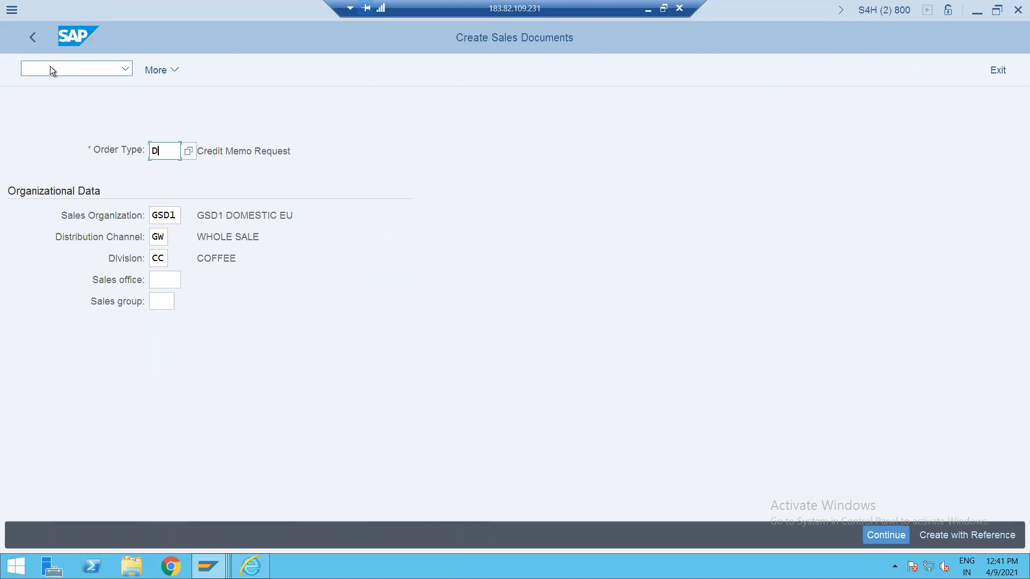
Start a sales document with order type ZZ1 and fill in the sold-to party's customer number
{"action": "type", "text": "Z"}
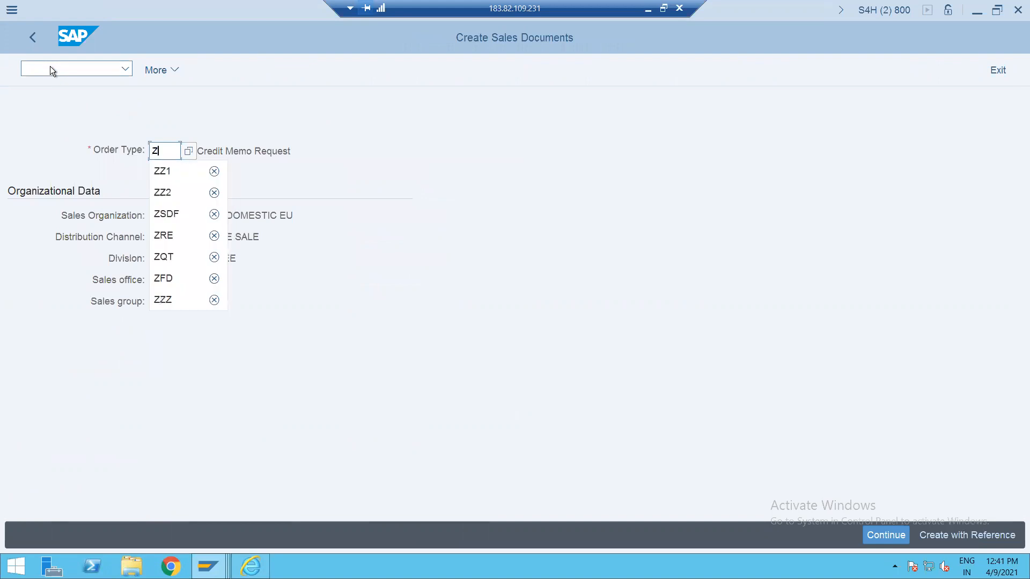
{"action": "key", "text": "Return"}
{"action": "key", "text": "Return"}
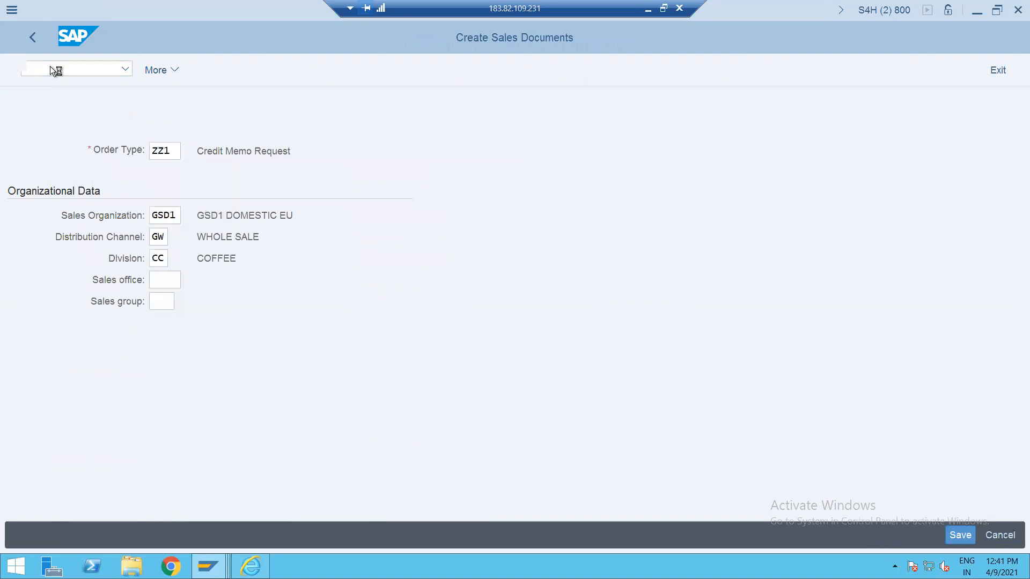
{"action": "key", "text": "Return"}
{"action": "key", "text": "Return"}
Enter DRTRANFLOW as the customer reference and 10.04.2021 as the customer reference date
{"action": "left_click", "coordinate": [129, 173]}
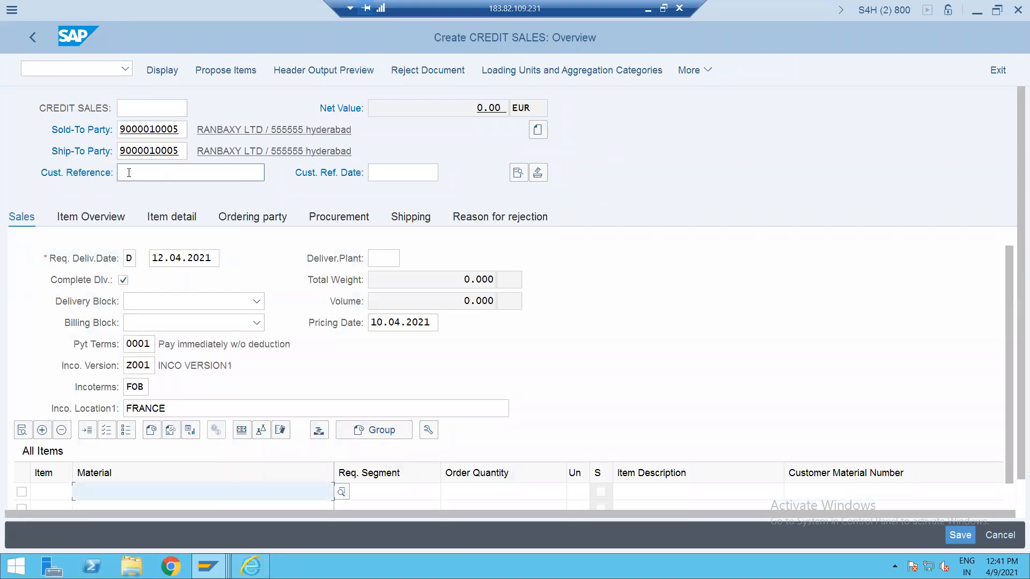
{"action": "type", "text": "DRTRANFLOW"}
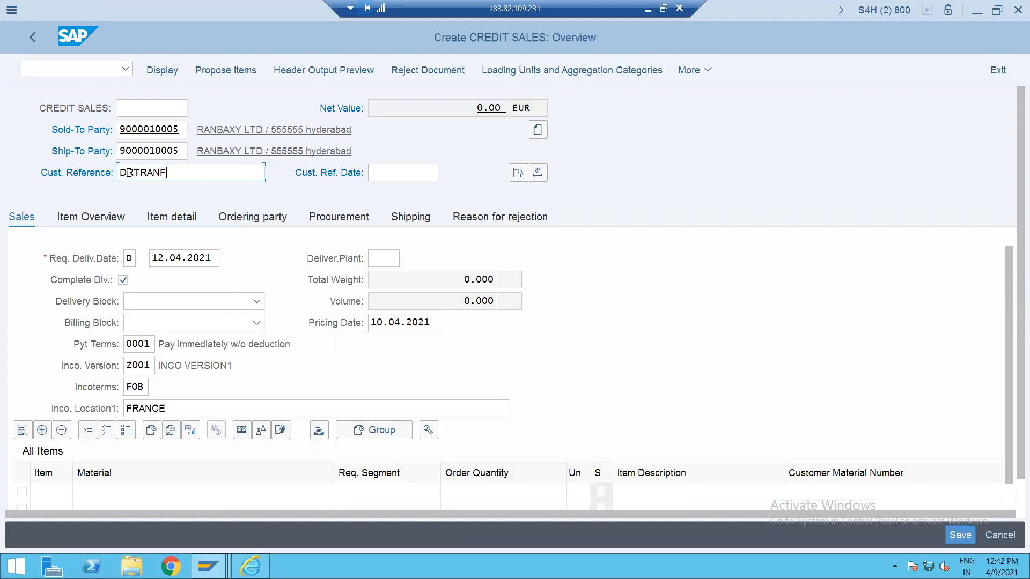
{"action": "key", "text": "Tab"}
{"action": "key", "text": "Down"}
{"action": "key", "text": "Down"}
{"action": "key", "text": "Return"}
{"action": "key", "text": "Return"}
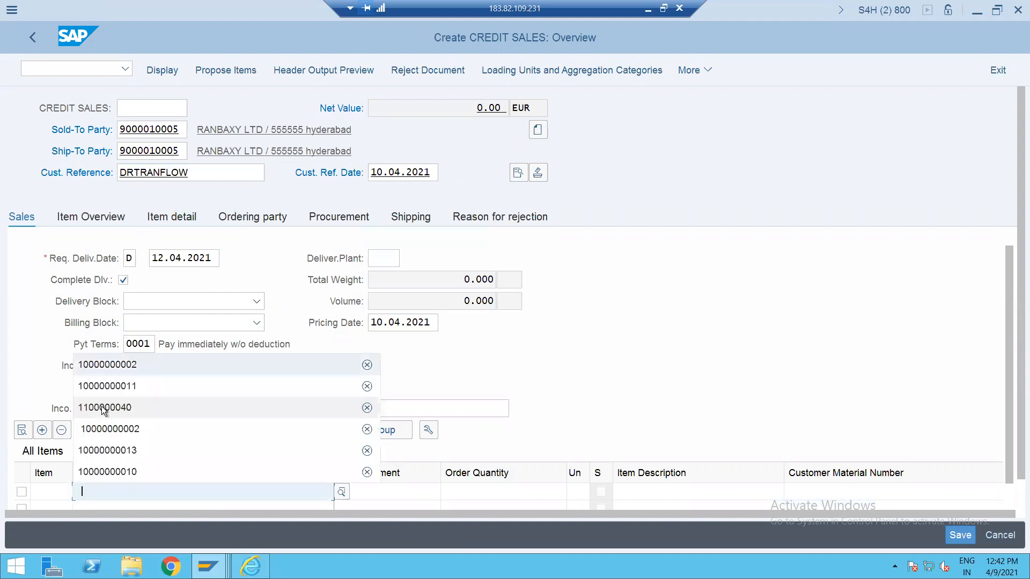
{"action": "left_click", "coordinate": [140, 369]}
{"action": "key", "text": "Tab"}
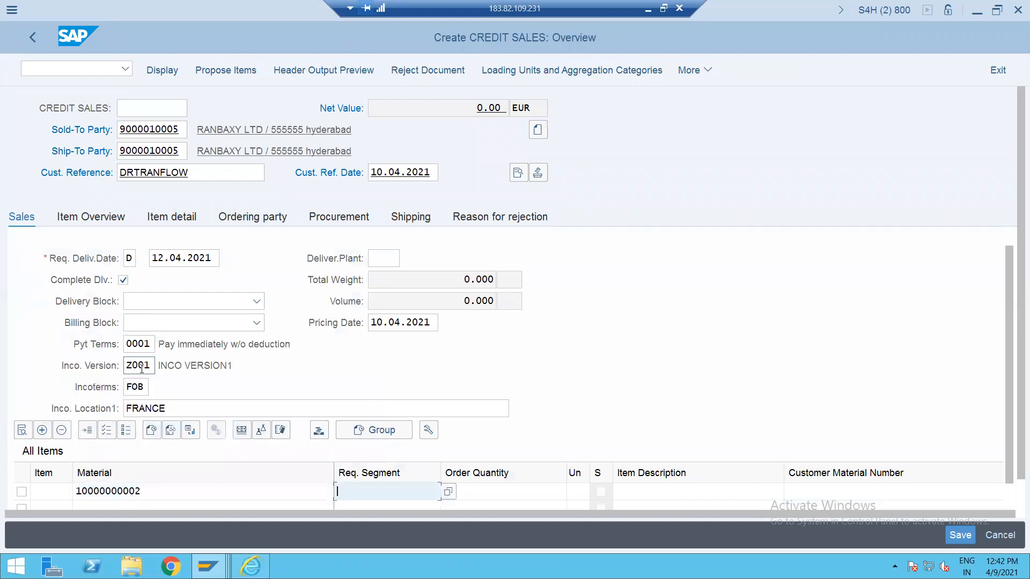
{"action": "key", "text": "Tab"}
{"action": "type", "text": "1"}
{"action": "key", "text": "Return"}
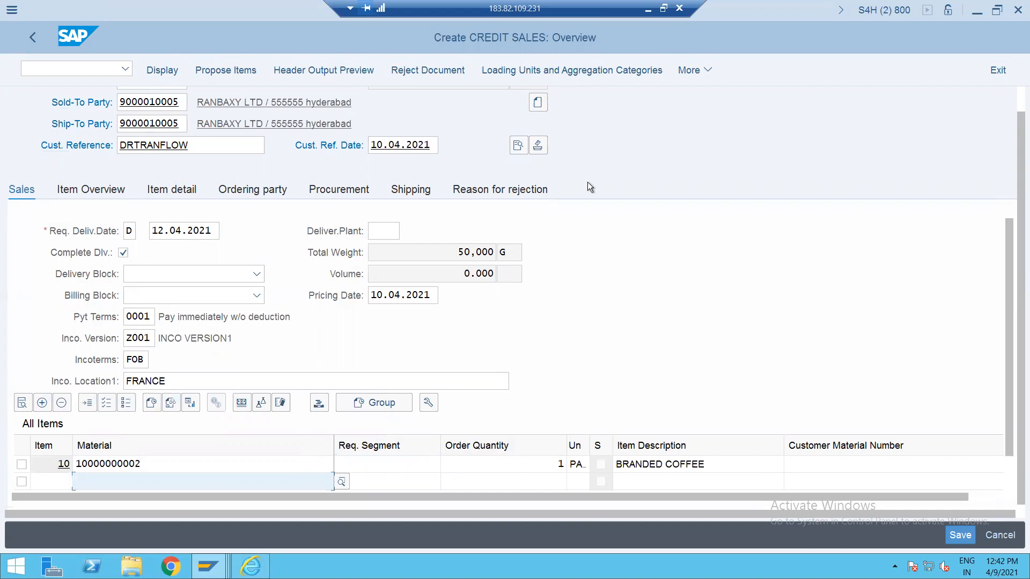
{"action": "key", "text": "ctrl+s"}
Run transaction VL01N and create an outbound delivery for the saved order
{"action": "left_click", "coordinate": [71, 73]}
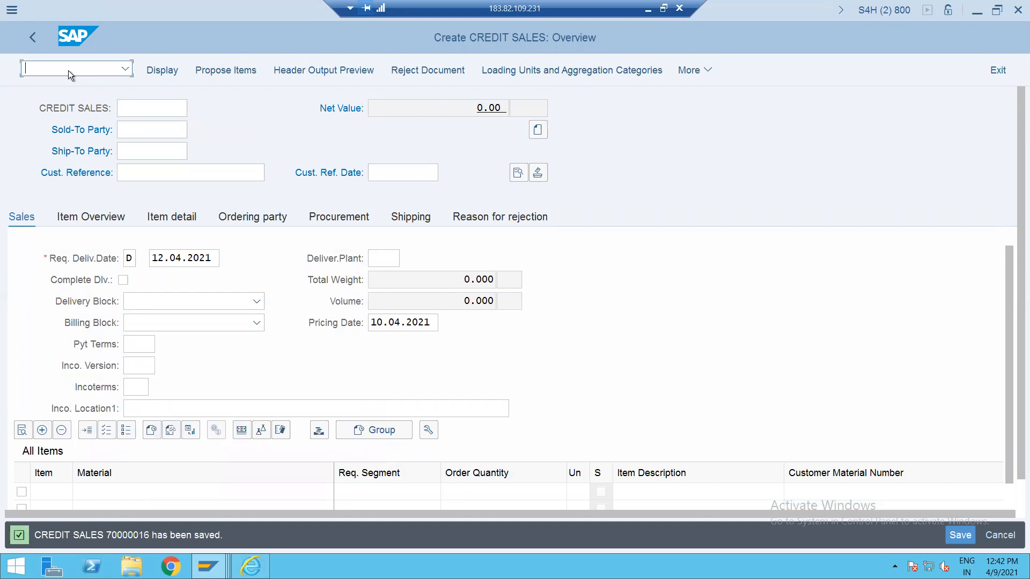
{"action": "type", "text": "/NVL01N"}
{"action": "key", "text": "Return"}
{"action": "key", "text": "Return"}
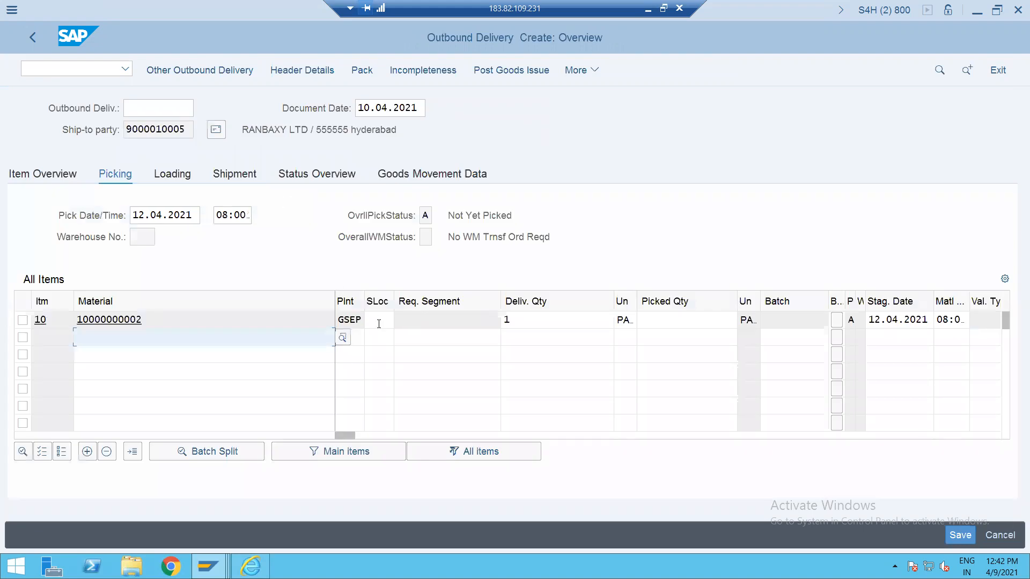
Set the storage location SALE and a picked quantity of 1 for delivery item 10
{"action": "left_click", "coordinate": [379, 319]}
{"action": "type", "text": "sale"}
{"action": "key", "text": "Tab"}
{"action": "key", "text": "Tab"}
{"action": "key", "text": "Tab"}
{"action": "type", "text": "1"}
{"action": "key", "text": "Return"}
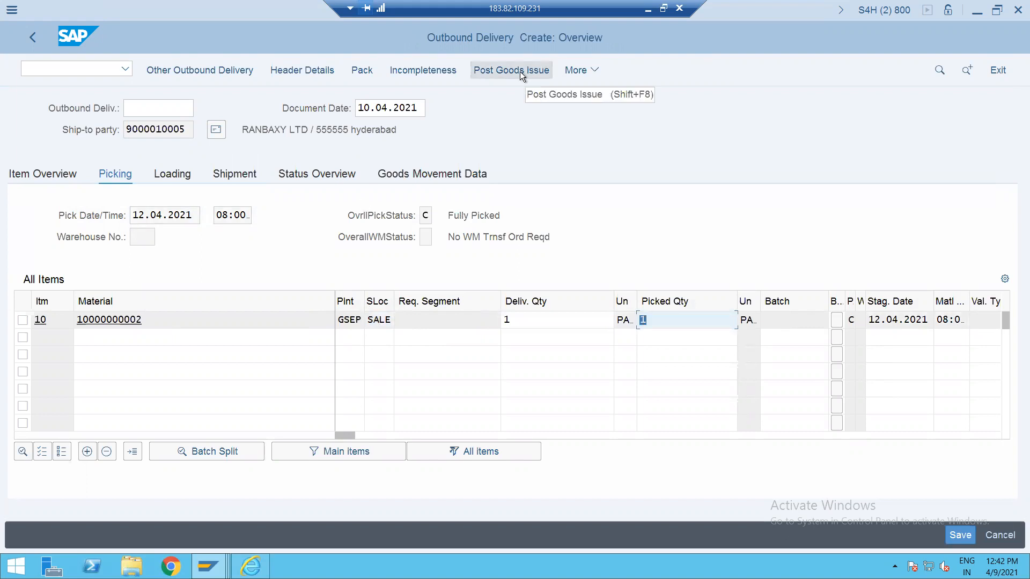
Set the delivery quantity and picked quantity of item 10 to 2 and post the goods issue
{"action": "left_click", "coordinate": [519, 325]}
{"action": "type", "text": "2"}
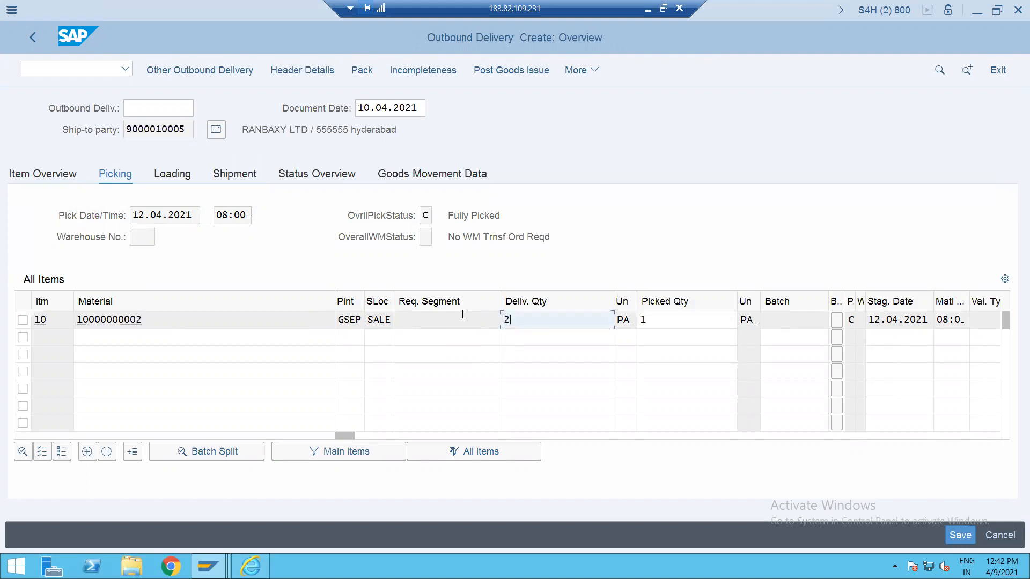
{"action": "key", "text": "Tab"}
{"action": "type", "text": "2"}
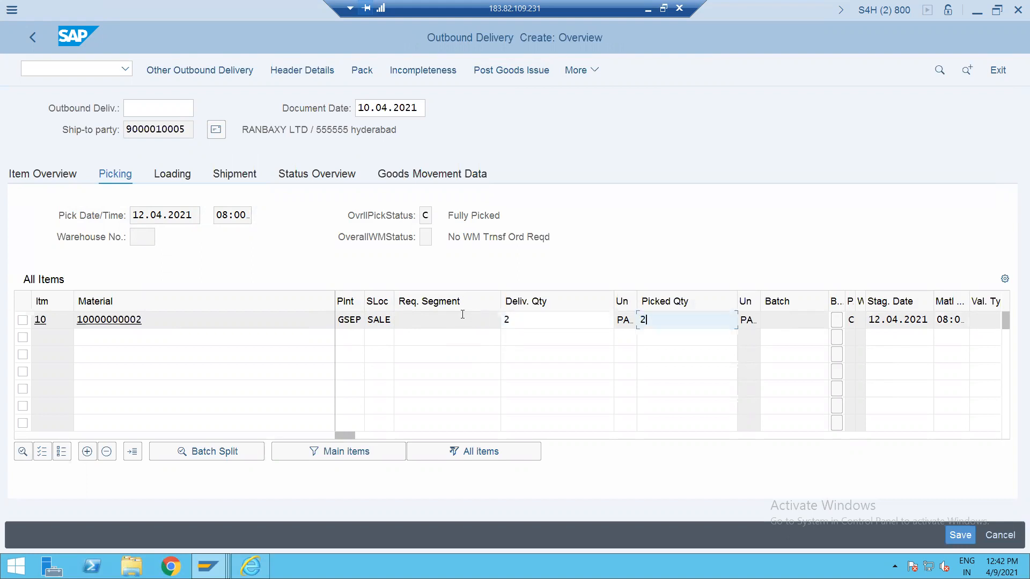
{"action": "left_click", "coordinate": [494, 72]}
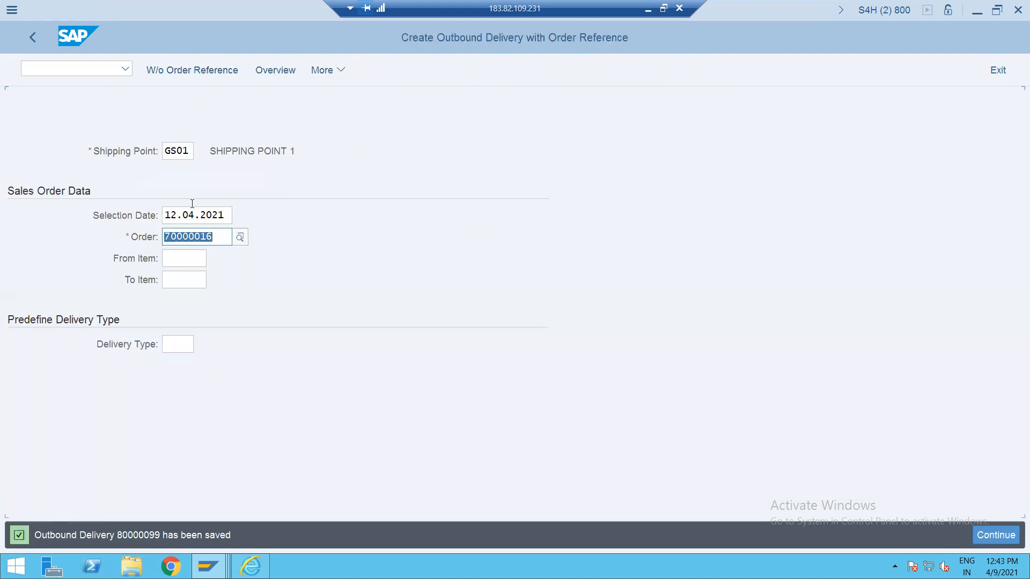
Run transaction VF01 and create an invoice for the saved outbound delivery
{"action": "left_click", "coordinate": [73, 68]}
{"action": "type", "text": "/"}
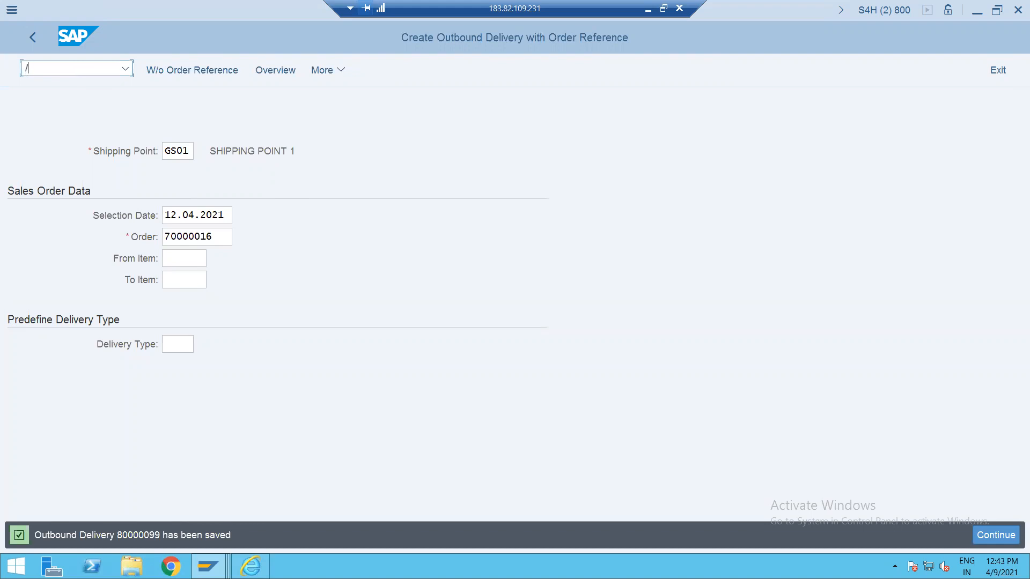
{"action": "type", "text": "NVF01"}
{"action": "key", "text": "Return"}
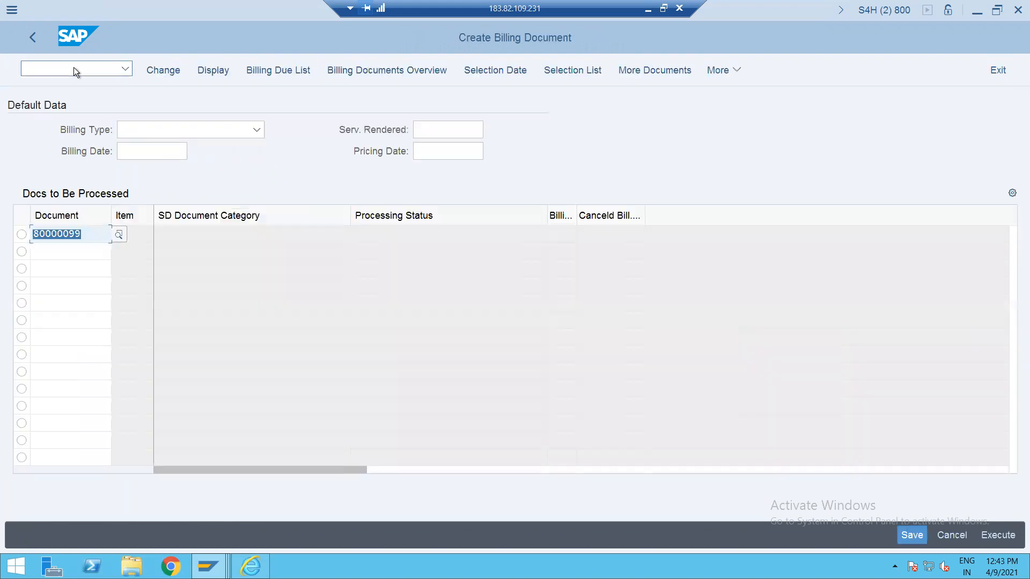
{"action": "key", "text": "Return"}
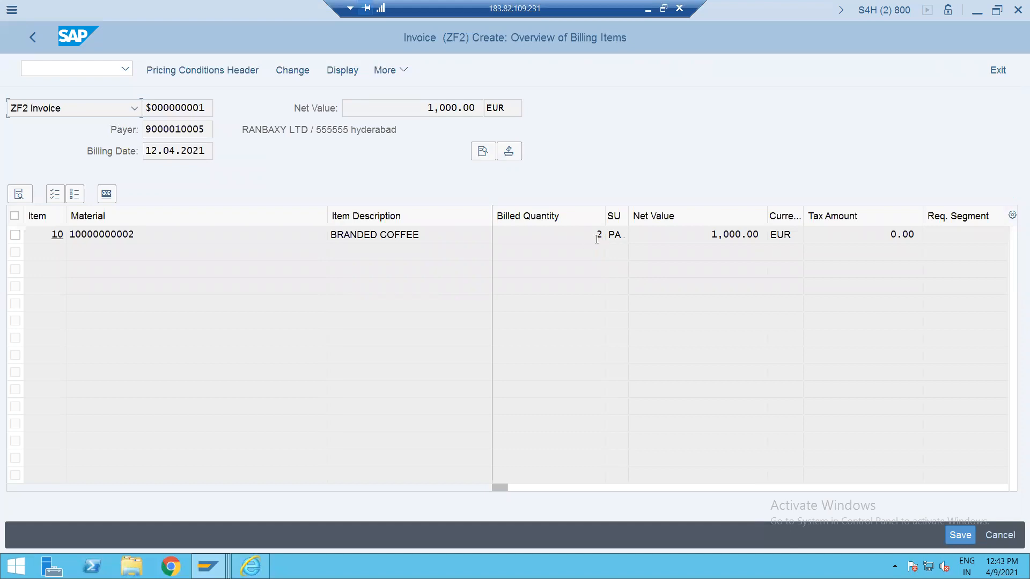
Set the PR00 price condition value of invoice item 10 to 500 and save the invoice
{"action": "double_click", "coordinate": [481, 234]}
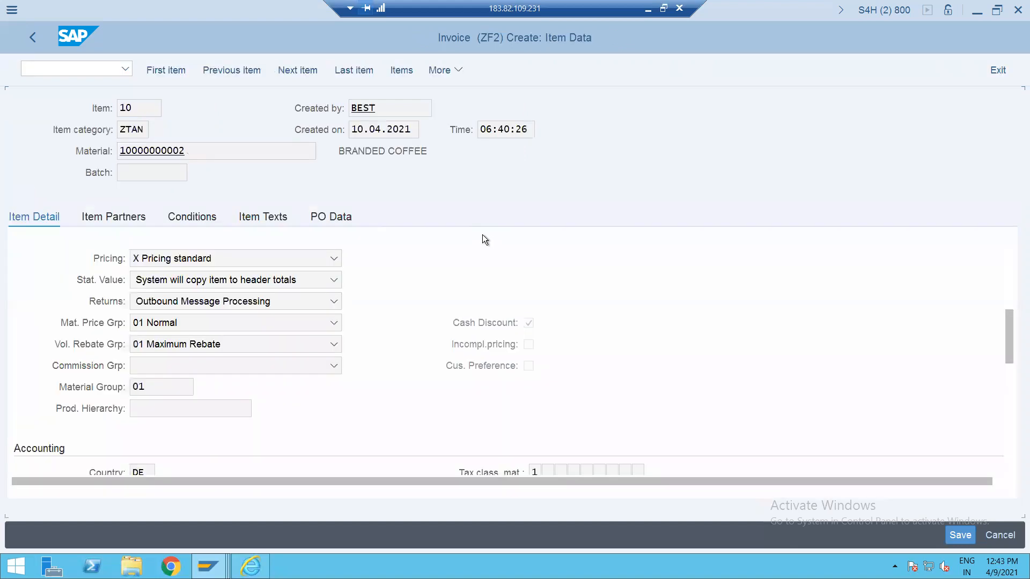
{"action": "left_click", "coordinate": [187, 218]}
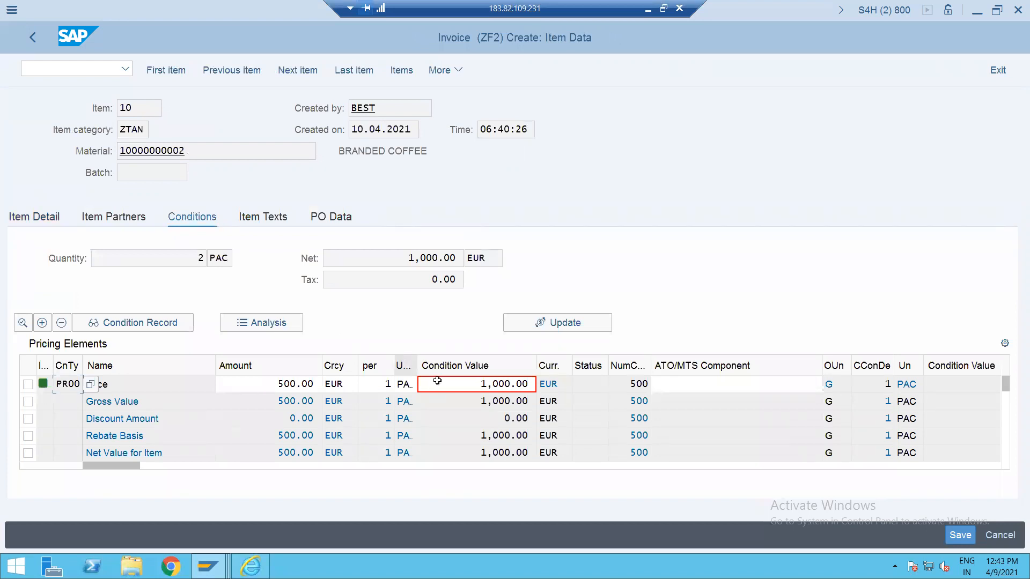
{"action": "left_click_drag", "start_coordinate": [472, 383], "coordinate": [560, 383]}
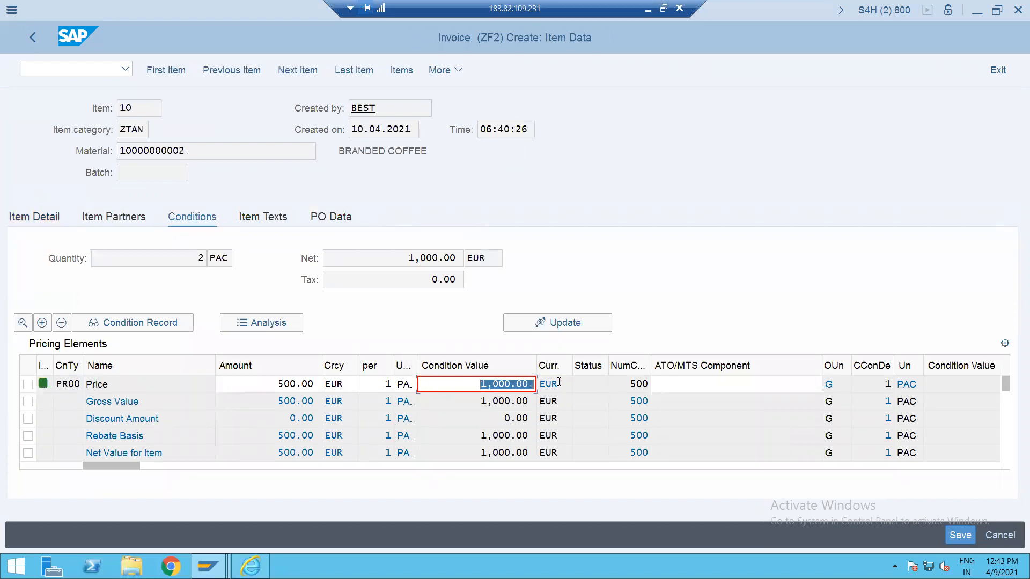
{"action": "type", "text": "500"}
{"action": "key", "text": "Return"}
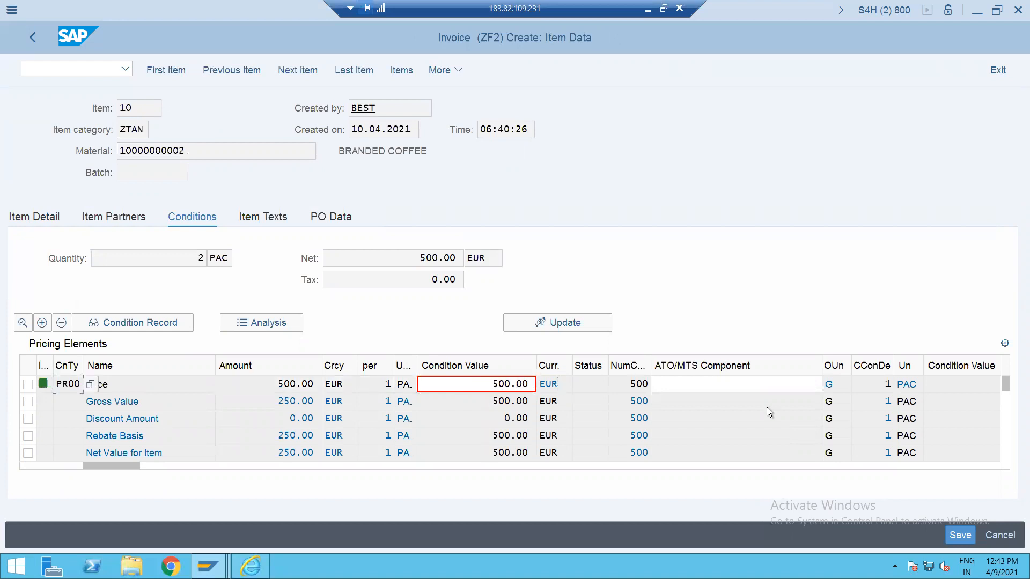
{"action": "left_click", "coordinate": [959, 535]}
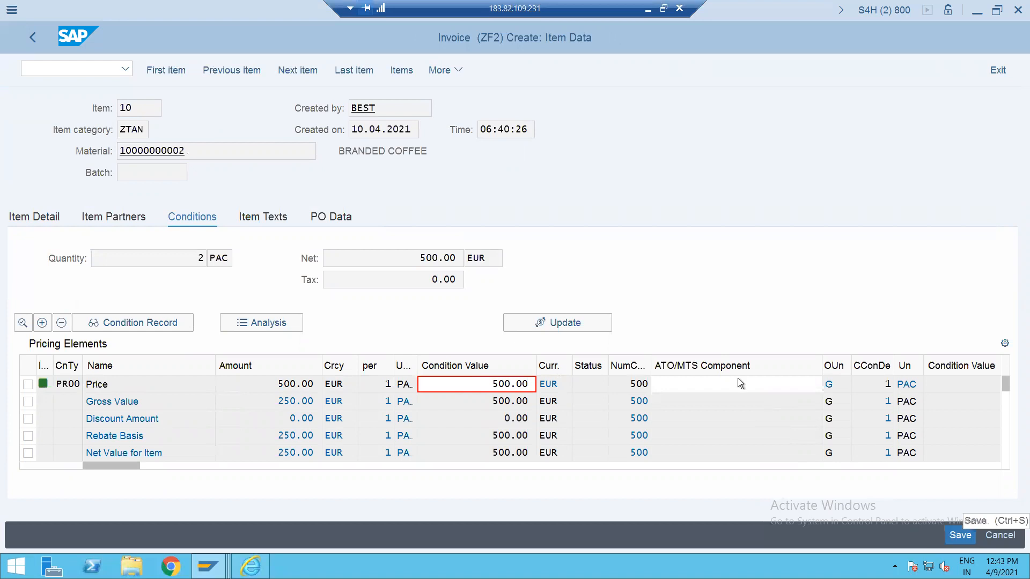
{"action": "left_click", "coordinate": [74, 69]}
{"action": "type", "text": "/NV"}
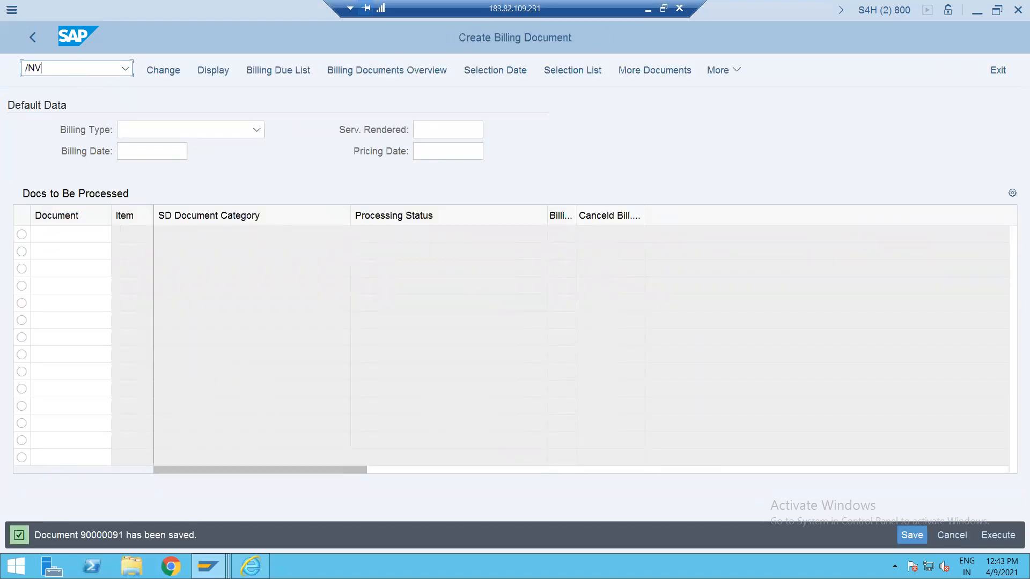
{"action": "type", "text": "A0"}
{"action": "key", "text": "Return"}
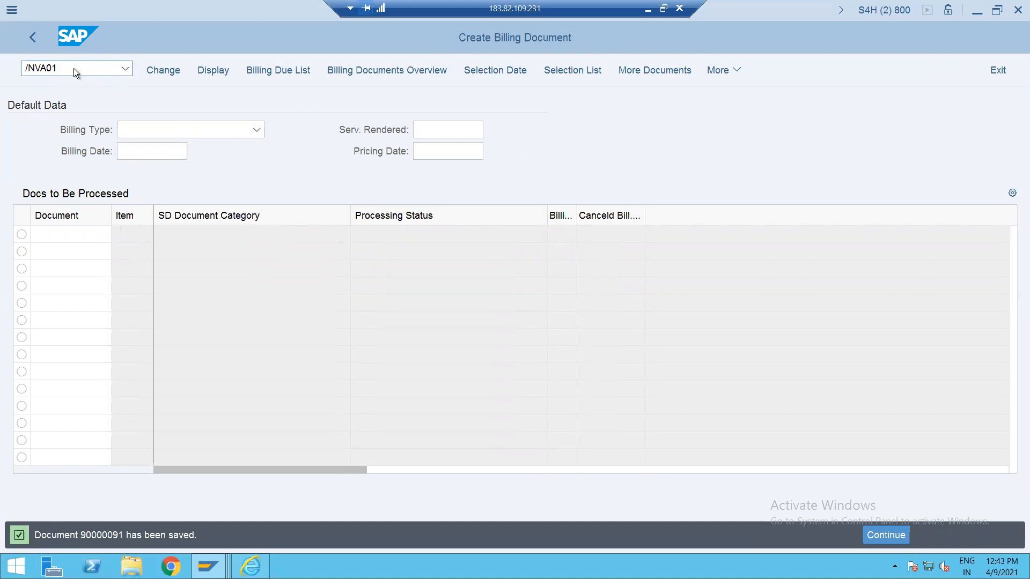
{"action": "key", "text": "Return"}
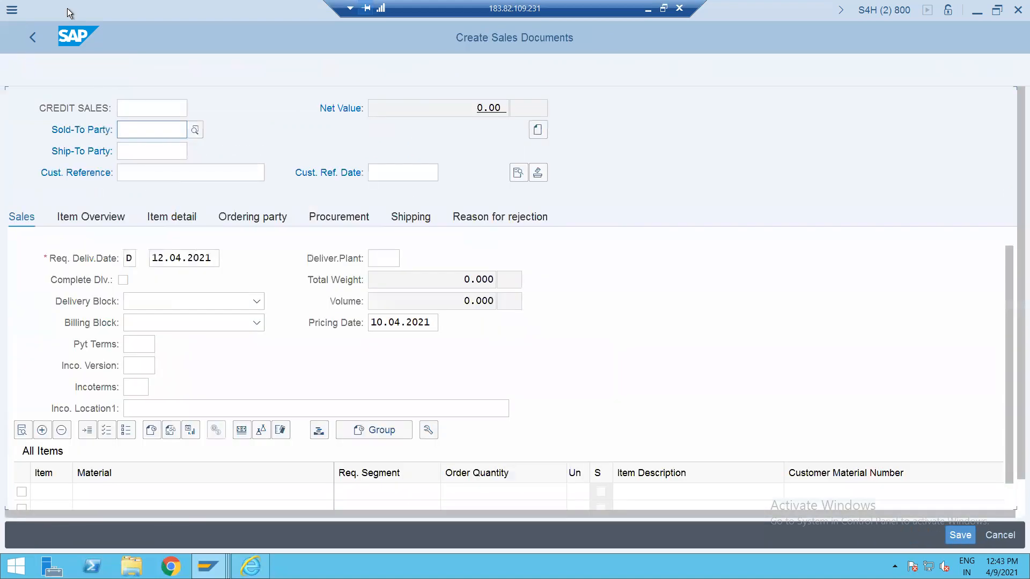
Open the saved sales order with transaction VA02 and display the document flow of its item 10
{"action": "left_click", "coordinate": [55, 67]}
{"action": "type", "text": "/NVA02"}
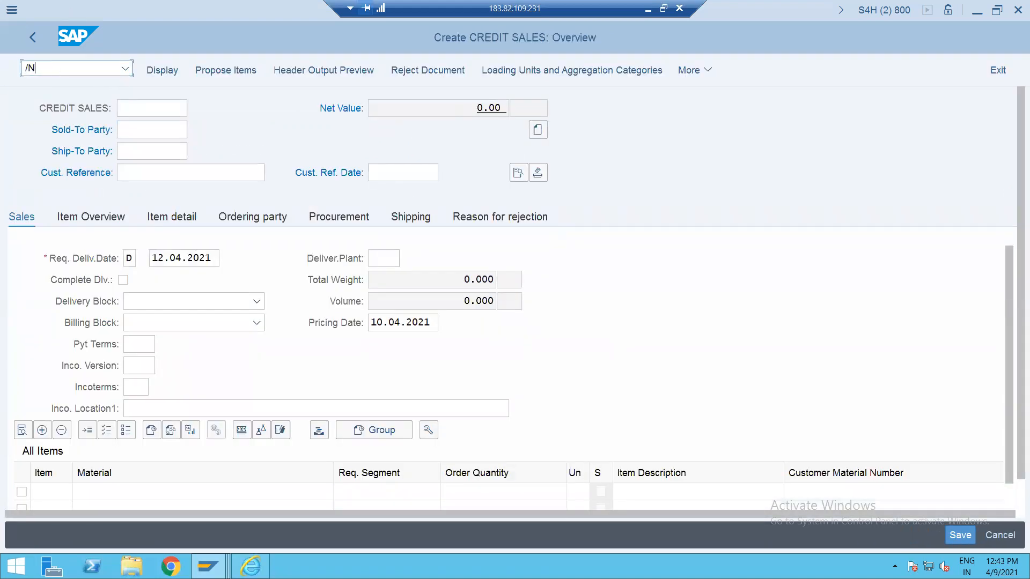
{"action": "key", "text": "Return"}
{"action": "key", "text": "Return"}
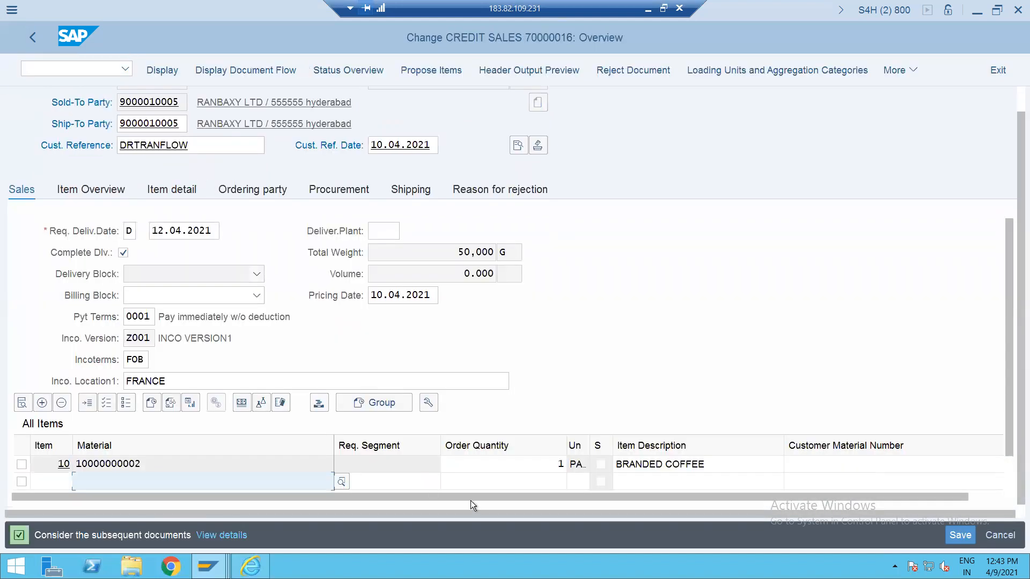
{"action": "left_click", "coordinate": [557, 464]}
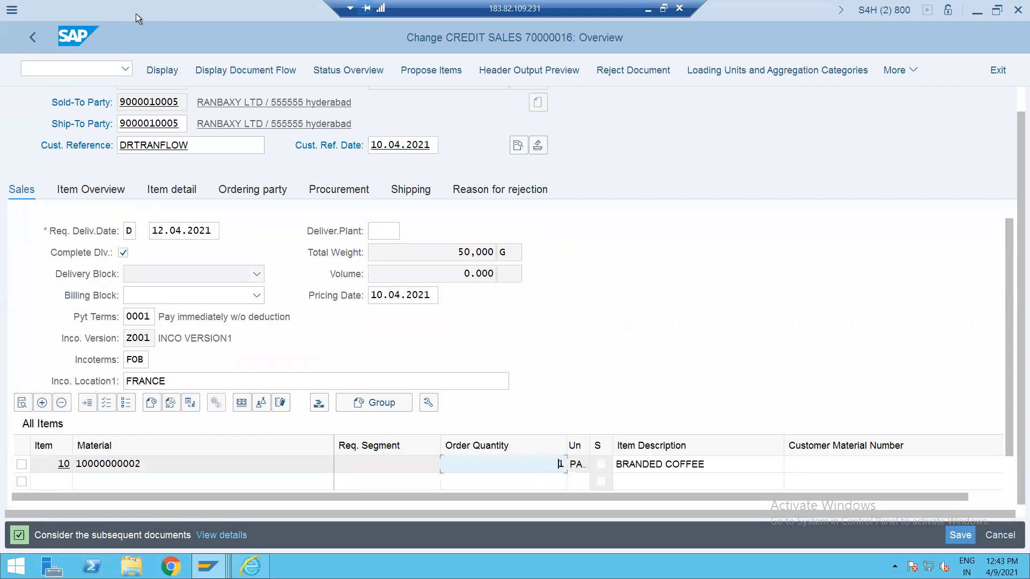
{"action": "left_click", "coordinate": [209, 70]}
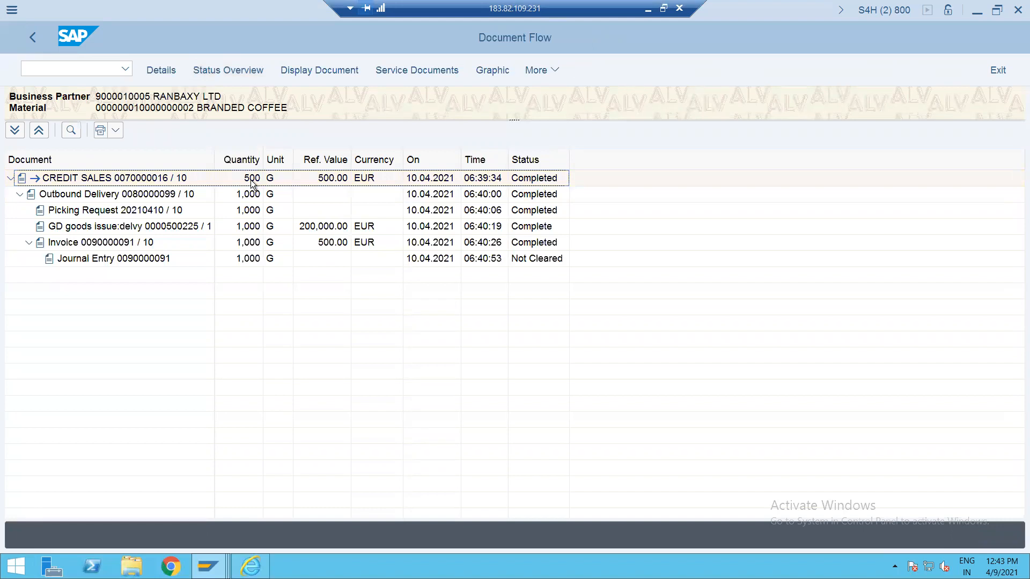
Compare the quantities and reference values of the order, delivery, picking request, goods issue and invoice in the document flow
{"action": "left_click", "coordinate": [245, 244]}
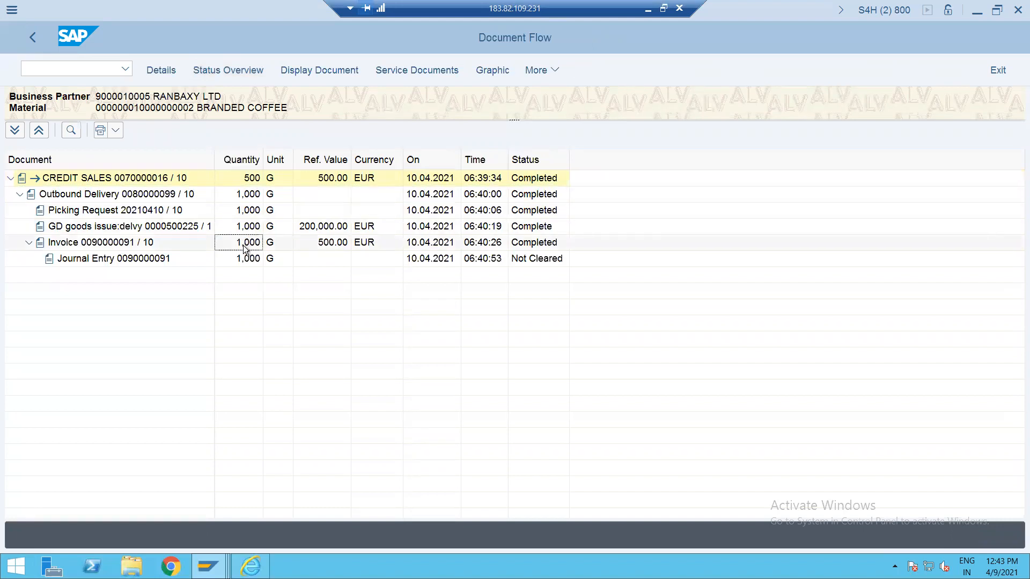
{"action": "left_click", "coordinate": [326, 244]}
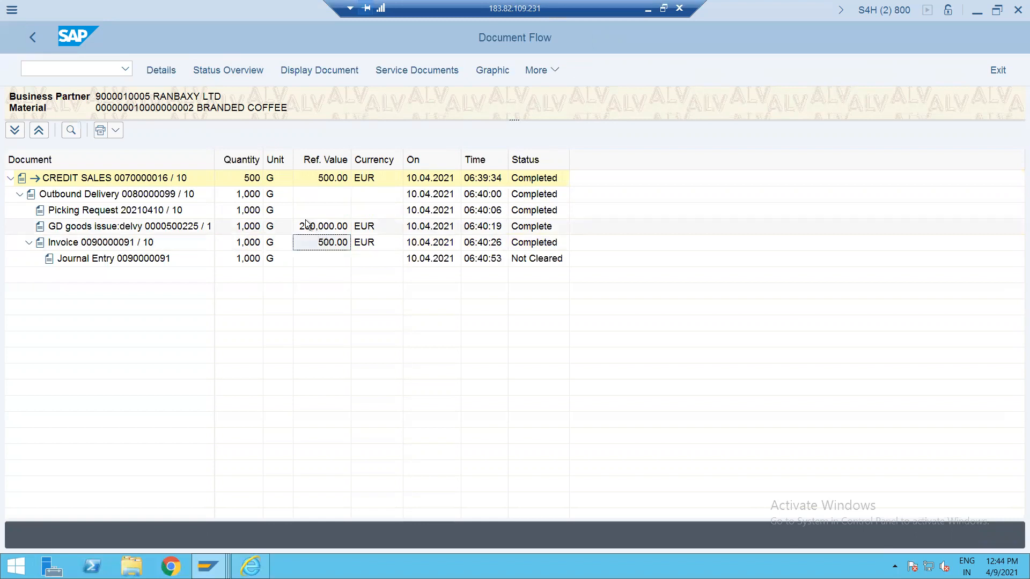
{"action": "left_click", "coordinate": [312, 227]}
{"action": "left_click", "coordinate": [245, 213]}
{"action": "left_click", "coordinate": [255, 200]}
{"action": "left_click", "coordinate": [255, 214]}
{"action": "left_click", "coordinate": [256, 181]}
{"action": "left_click", "coordinate": [250, 213]}
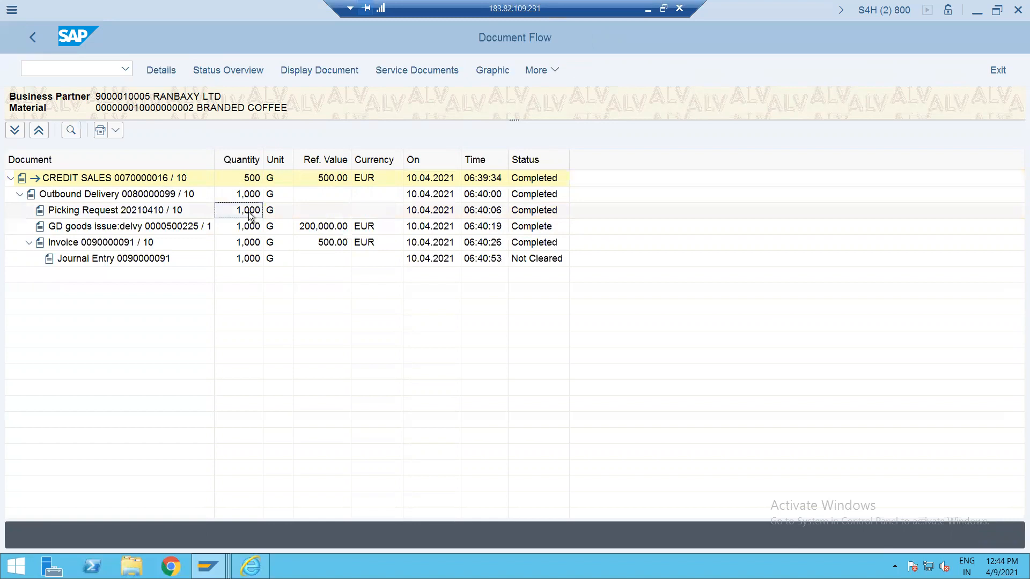
Show the picking request's details and switch the document flow view to Items
{"action": "left_click", "coordinate": [164, 69]}
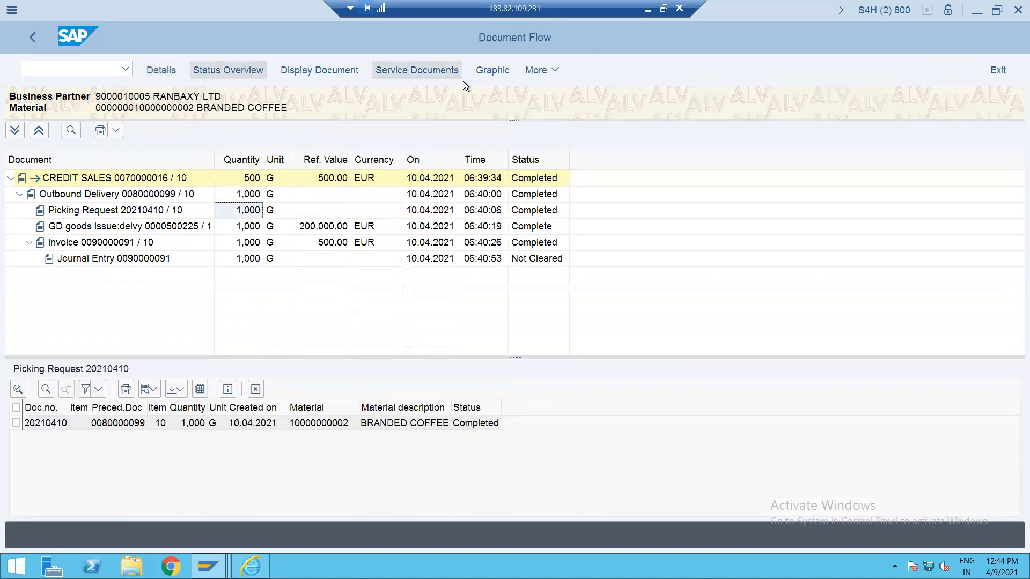
{"action": "left_click", "coordinate": [547, 72]}
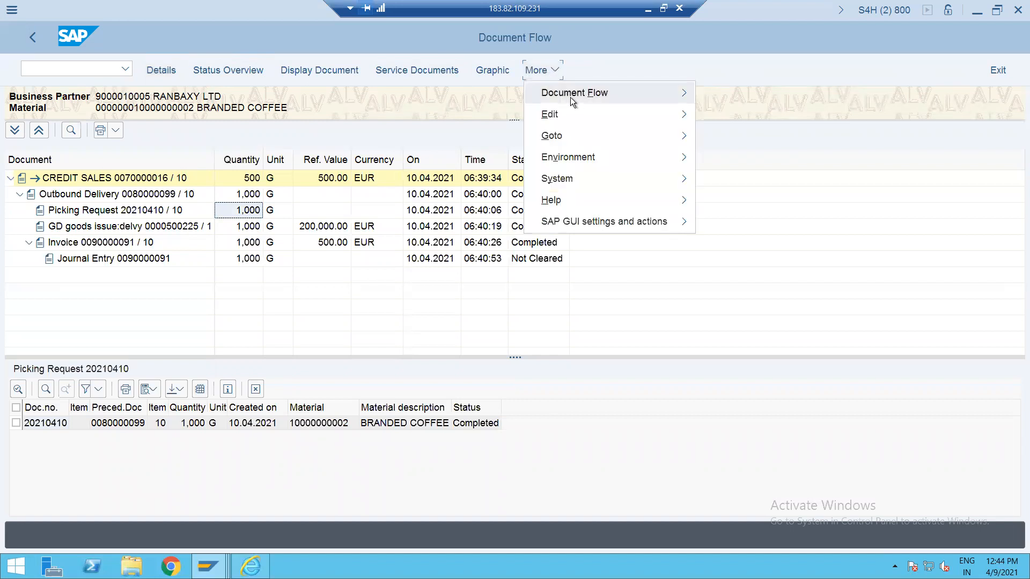
{"action": "mouse_move", "coordinate": [606, 94]}
{"action": "mouse_move", "coordinate": [708, 94]}
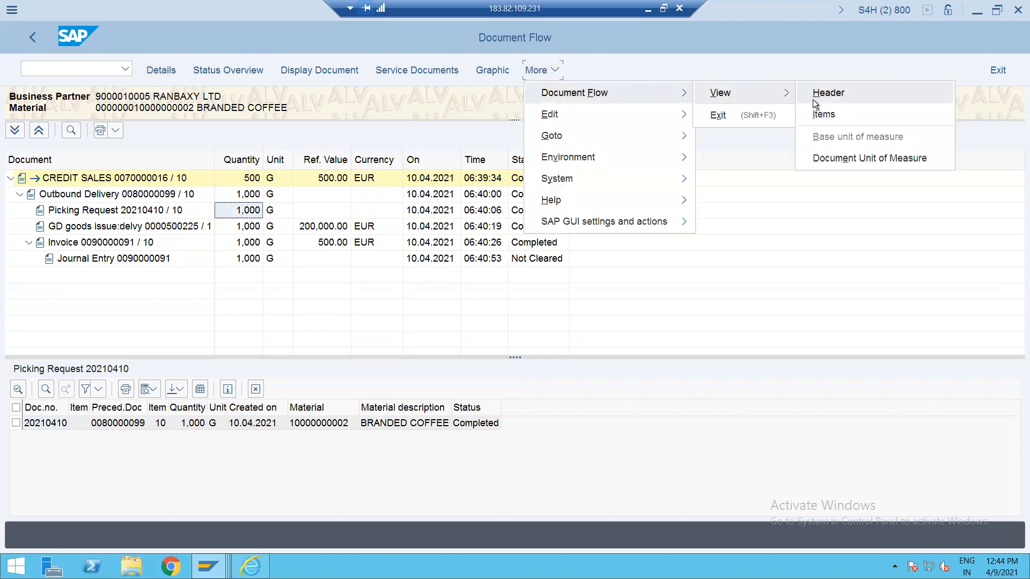
{"action": "left_click", "coordinate": [823, 114]}
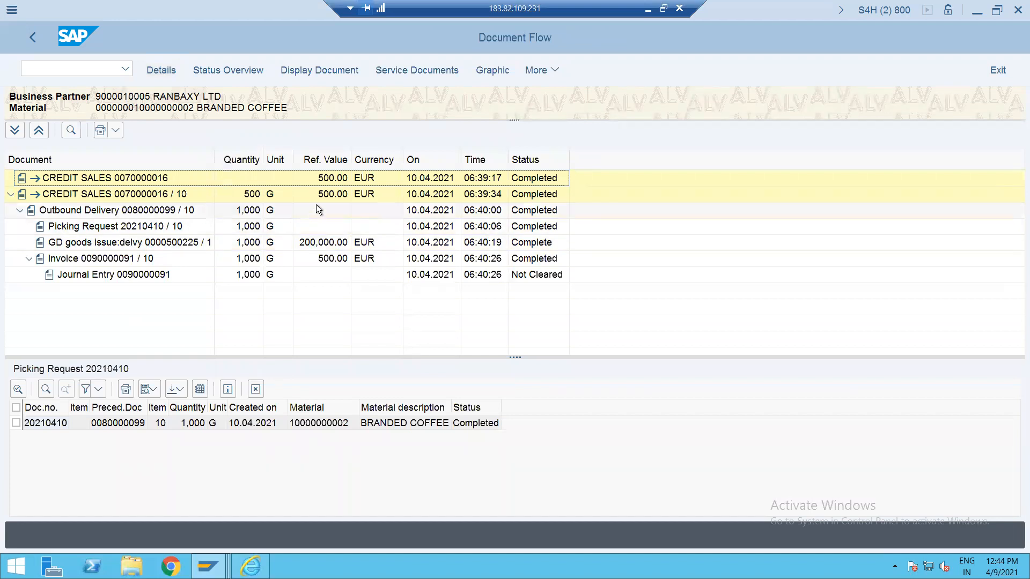
Compare the reference values of the order, invoice and goods issue and the goods issue quantity in the document flow
{"action": "left_click", "coordinate": [330, 195]}
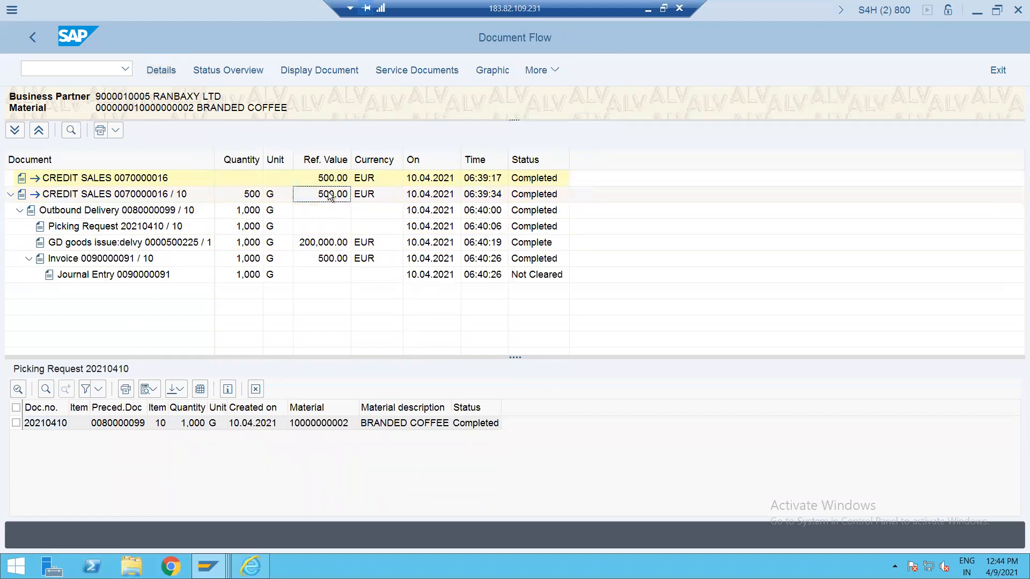
{"action": "left_click", "coordinate": [324, 259]}
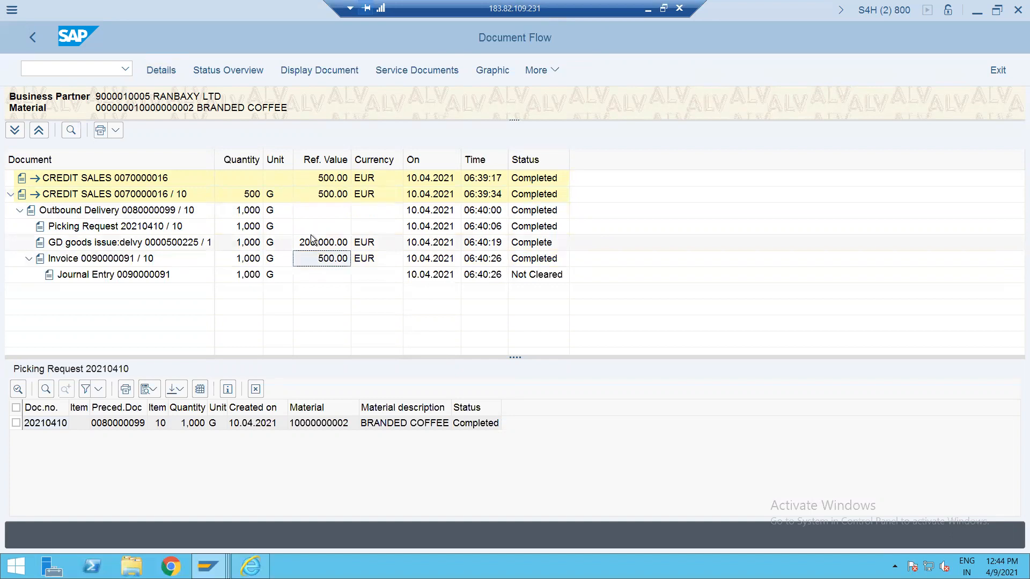
{"action": "left_click", "coordinate": [246, 246]}
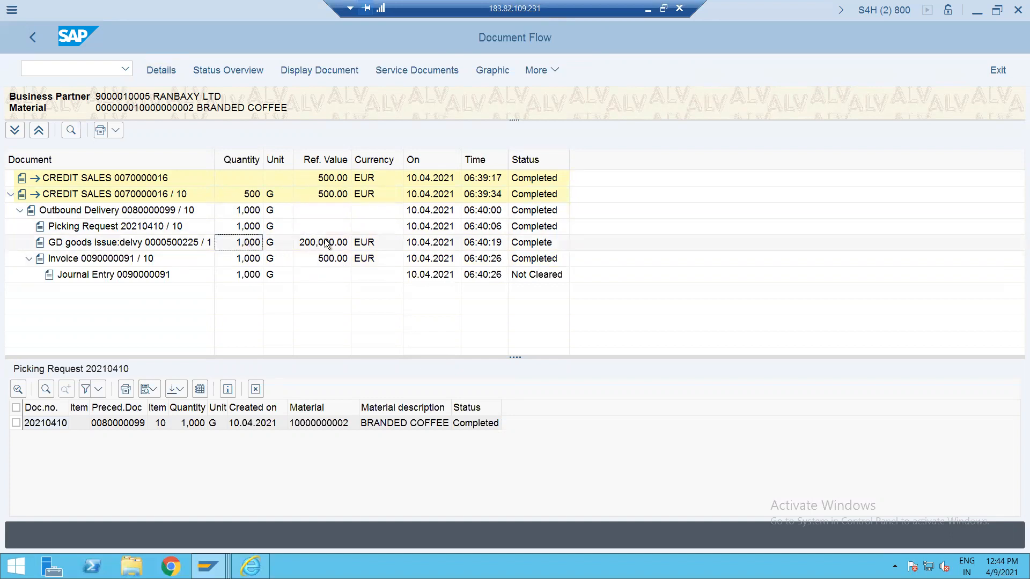
{"action": "left_click", "coordinate": [328, 244]}
{"action": "left_click", "coordinate": [247, 245]}
{"action": "left_click", "coordinate": [333, 245]}
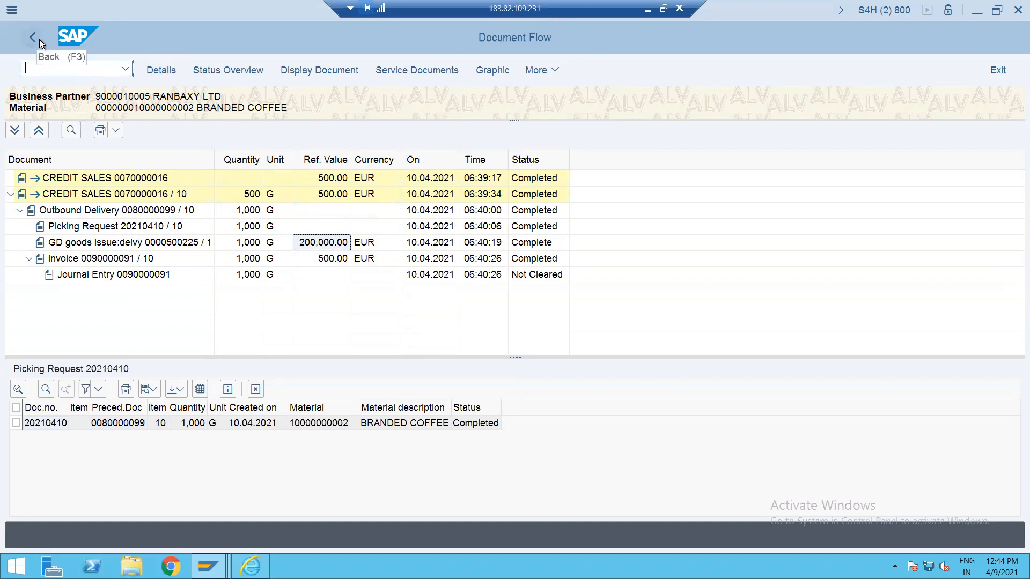
Start a debit memo request of order type DR with transaction VA01, accepting the proposed sold-to party
{"action": "type", "text": "/NVA01"}
{"action": "key", "text": "Return"}
{"action": "type", "text": "DR"}
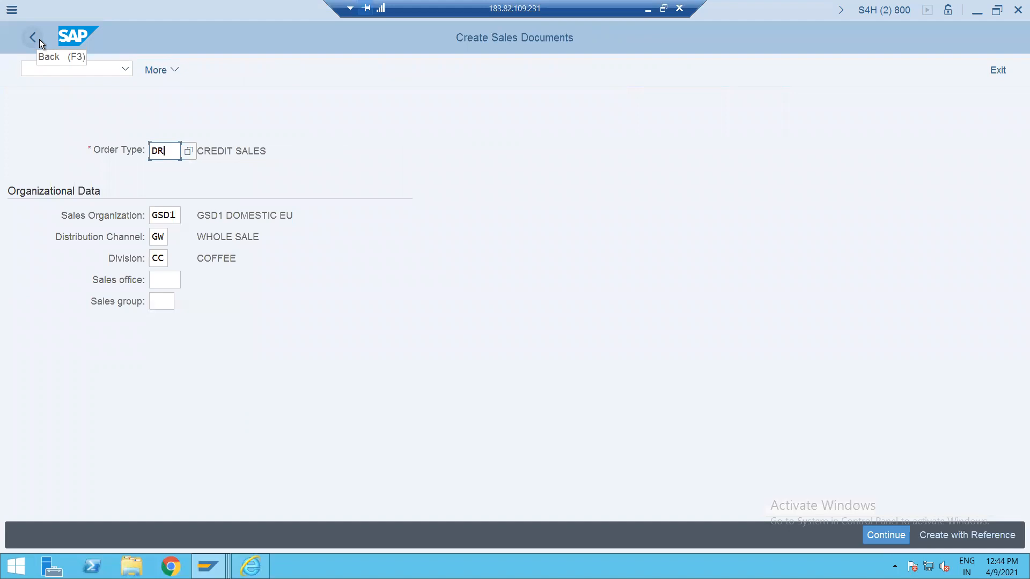
{"action": "key", "text": "Return"}
{"action": "key", "text": "Return"}
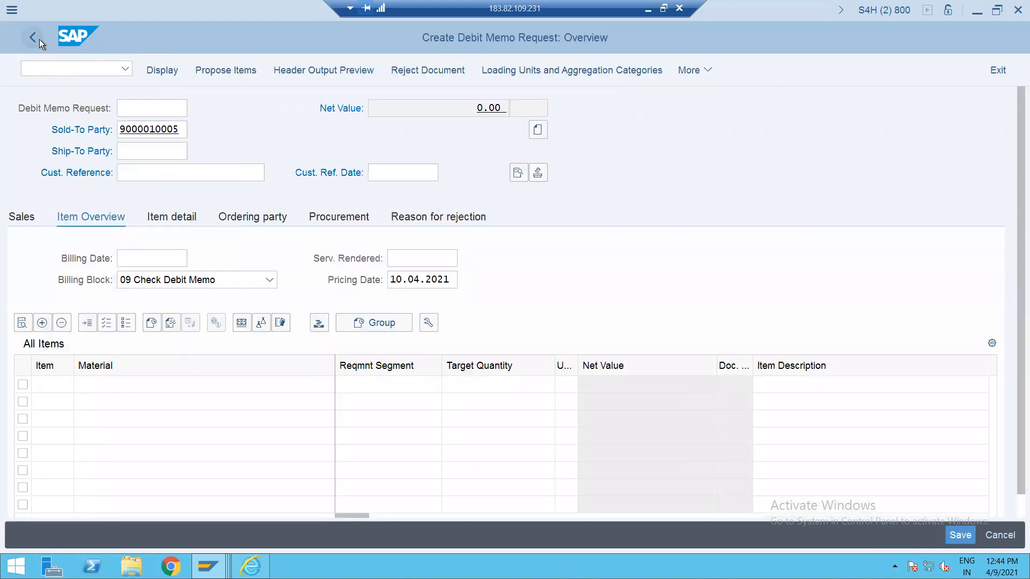
{"action": "key", "text": "Return"}
{"action": "key", "text": "Return"}
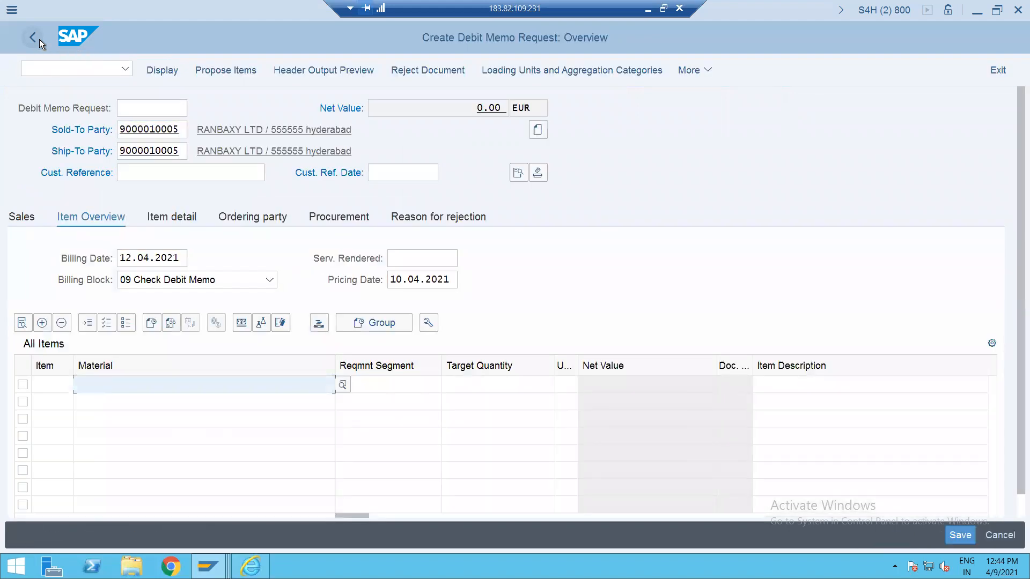
{"action": "key", "text": "Down"}
{"action": "key", "text": "Return"}
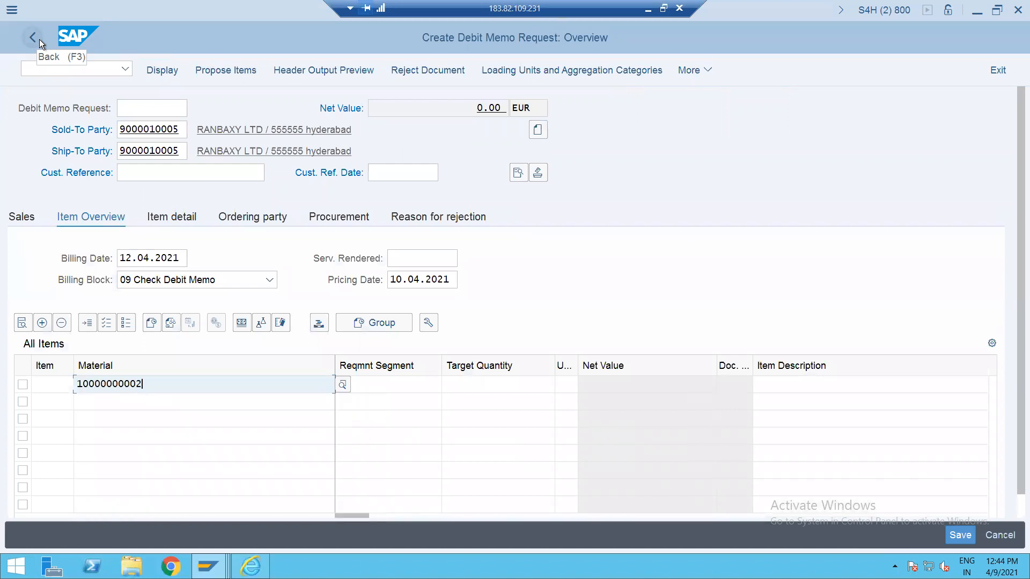
{"action": "key", "text": "Tab"}
{"action": "key", "text": "Tab"}
{"action": "type", "text": "1"}
{"action": "key", "text": "Return"}
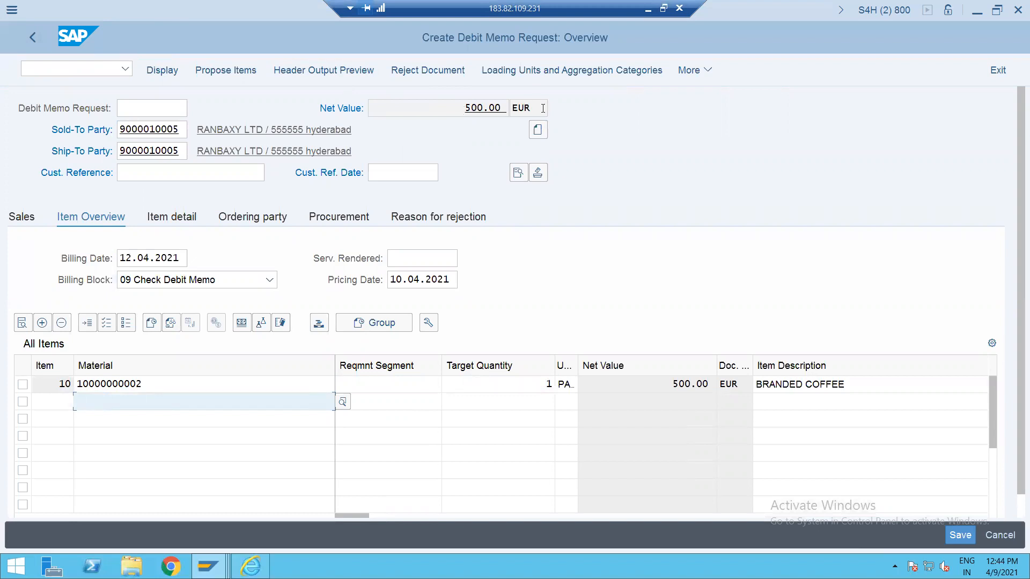
{"action": "left_click_drag", "start_coordinate": [463, 109], "coordinate": [544, 108]}
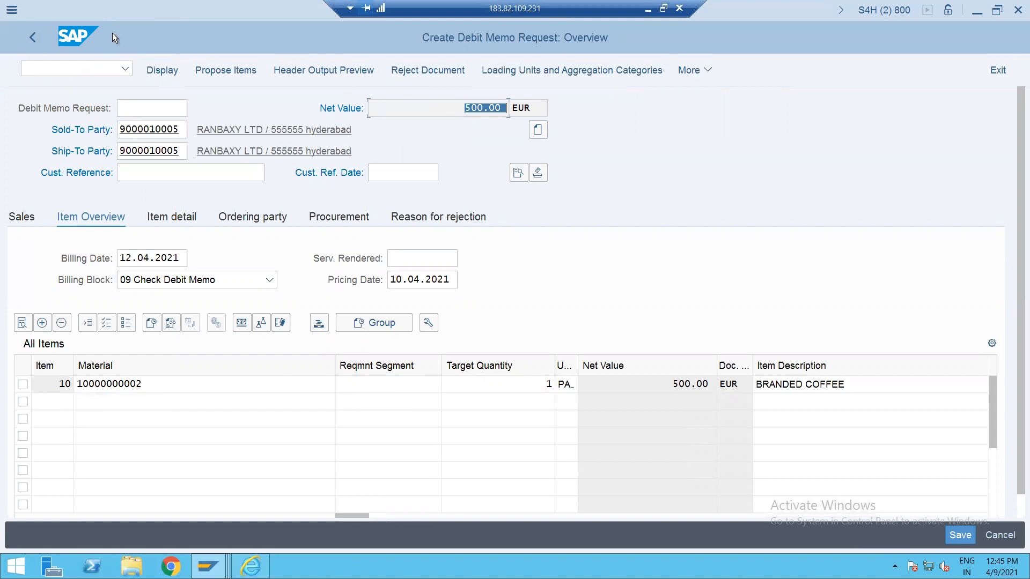
Display the outbound delivery with transaction VL03N in a new session, check its delivery quantity, and open its document flow
{"action": "left_click", "coordinate": [76, 65]}
{"action": "type", "text": "/"}
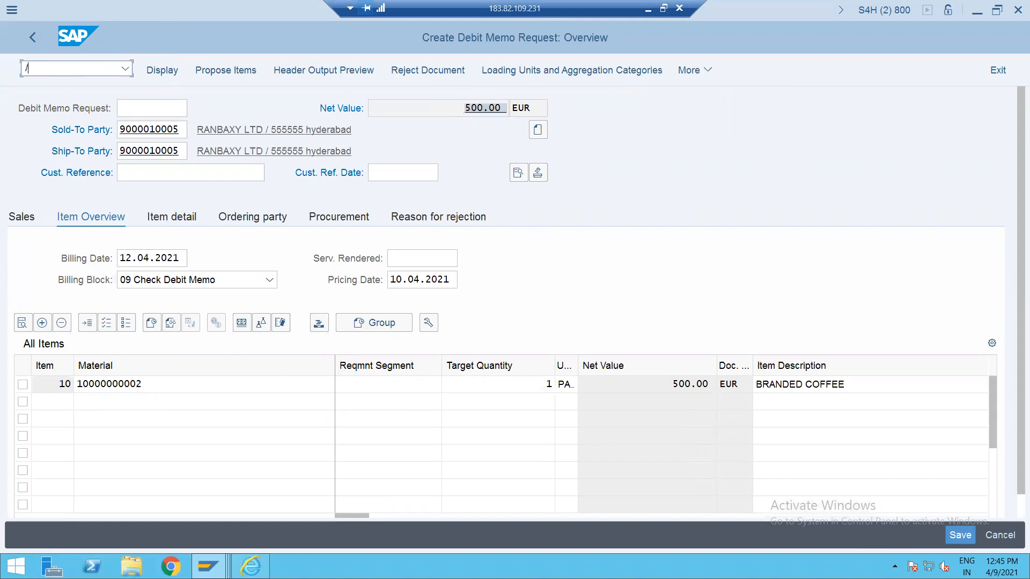
{"action": "type", "text": "OVL03N"}
{"action": "key", "text": "Return"}
{"action": "key", "text": "alt+Tab"}
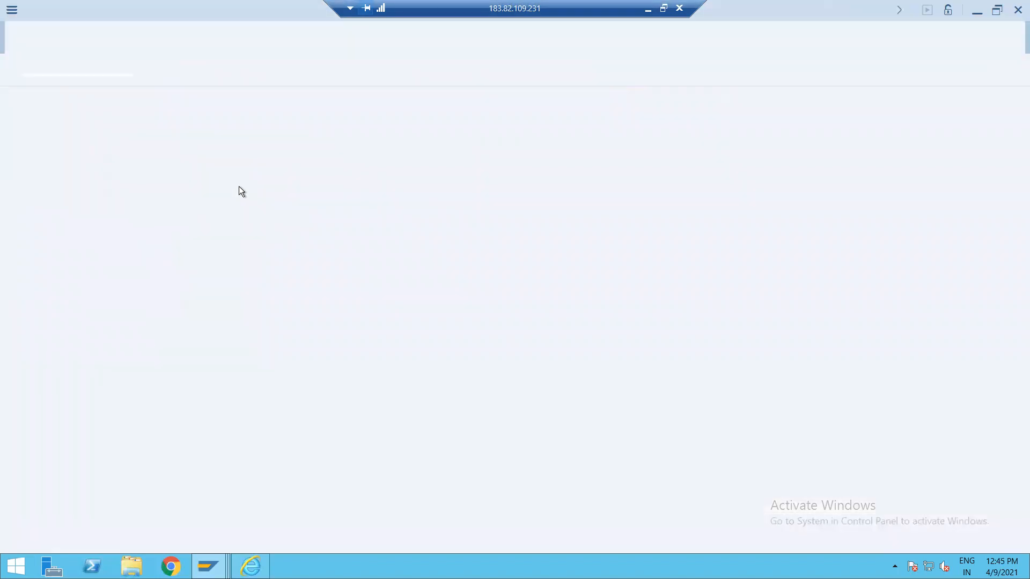
{"action": "key", "text": "Return"}
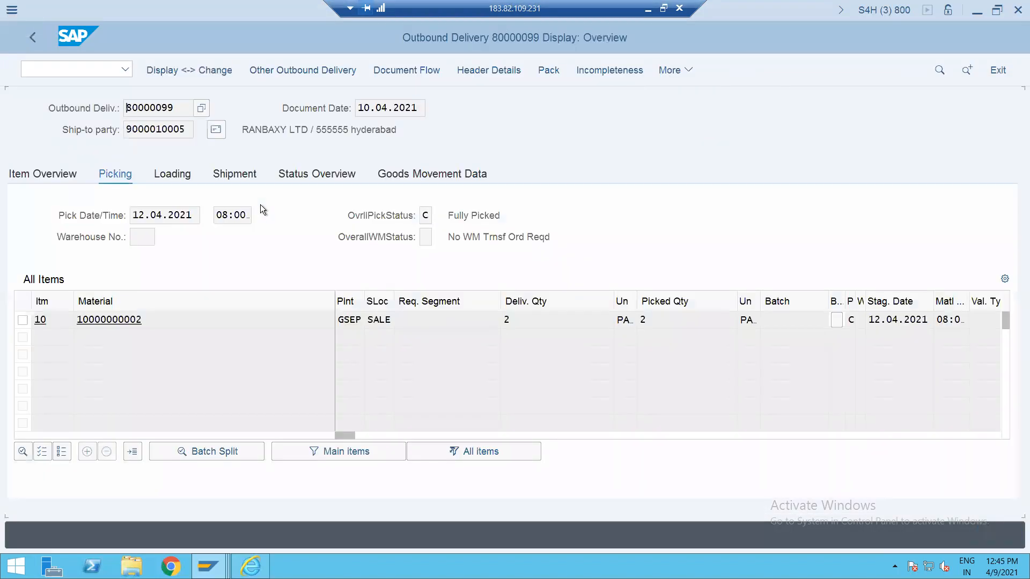
{"action": "left_click", "coordinate": [534, 319]}
{"action": "left_click", "coordinate": [376, 69]}
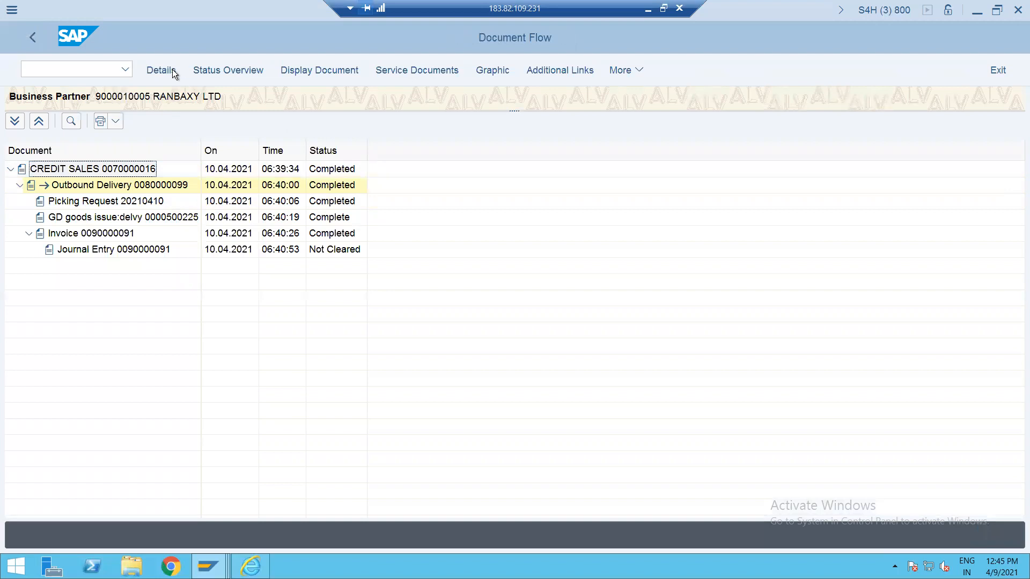
Display the credit sales order from the document flow, review item 10's Sales A quantity and pricing conditions, and return to the document flow
{"action": "left_click", "coordinate": [295, 69]}
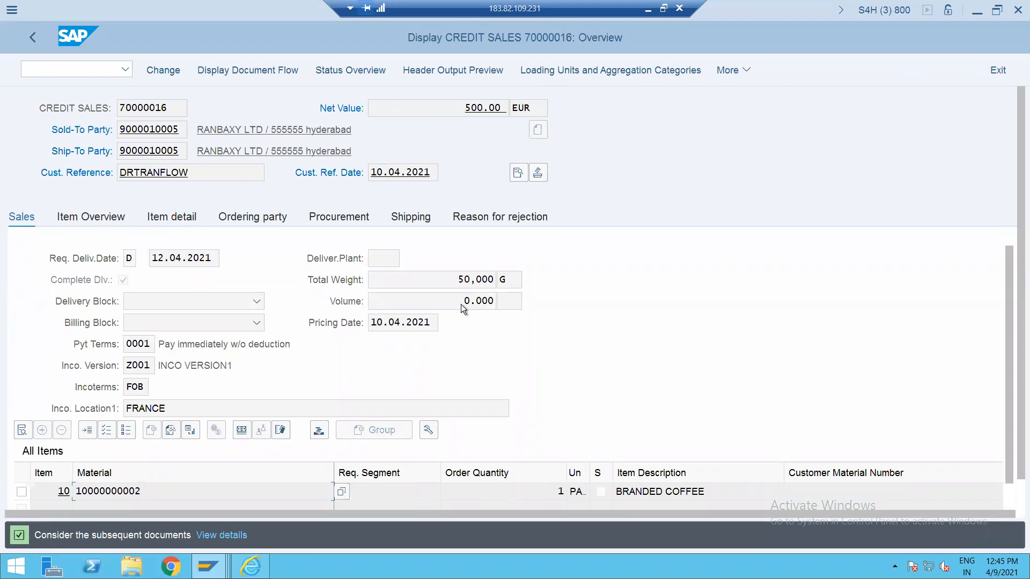
{"action": "double_click", "coordinate": [535, 490]}
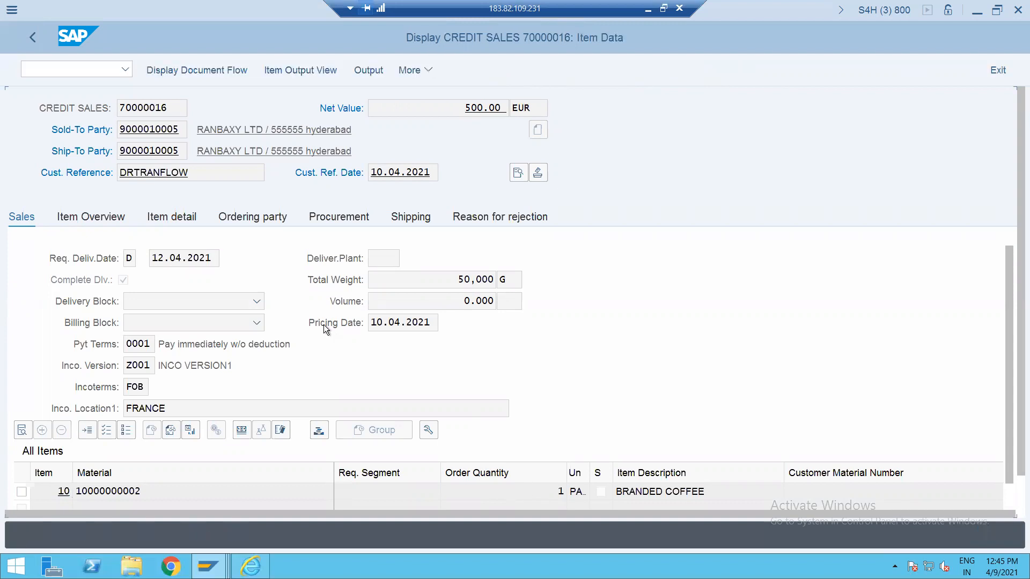
{"action": "left_click", "coordinate": [107, 195]}
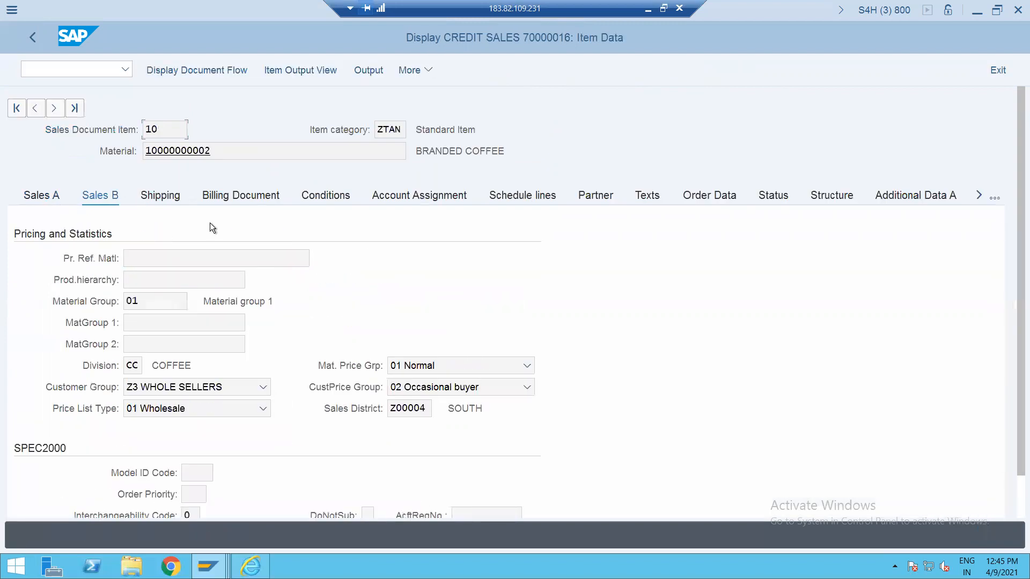
{"action": "left_click", "coordinate": [37, 198]}
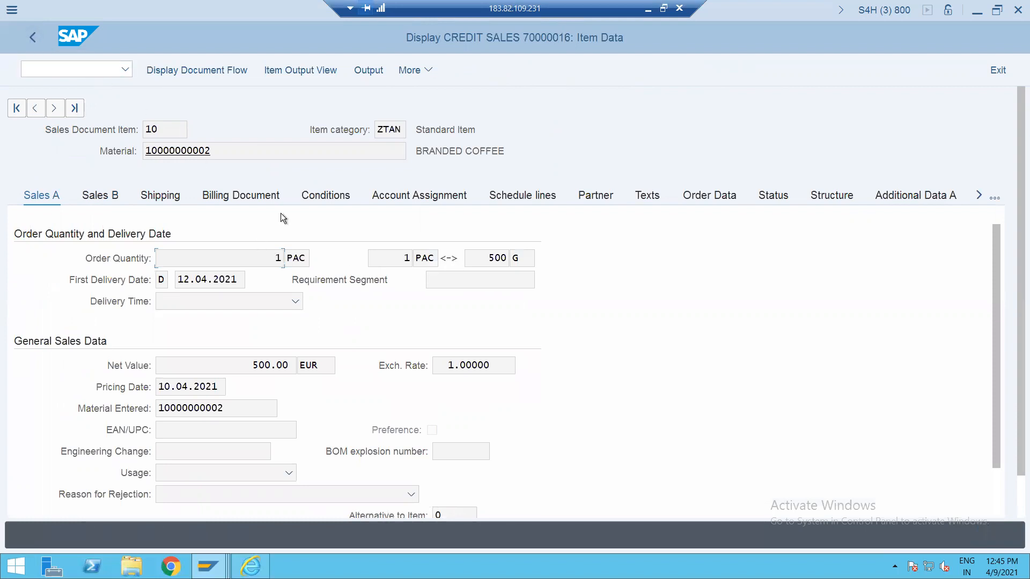
{"action": "left_click", "coordinate": [329, 197]}
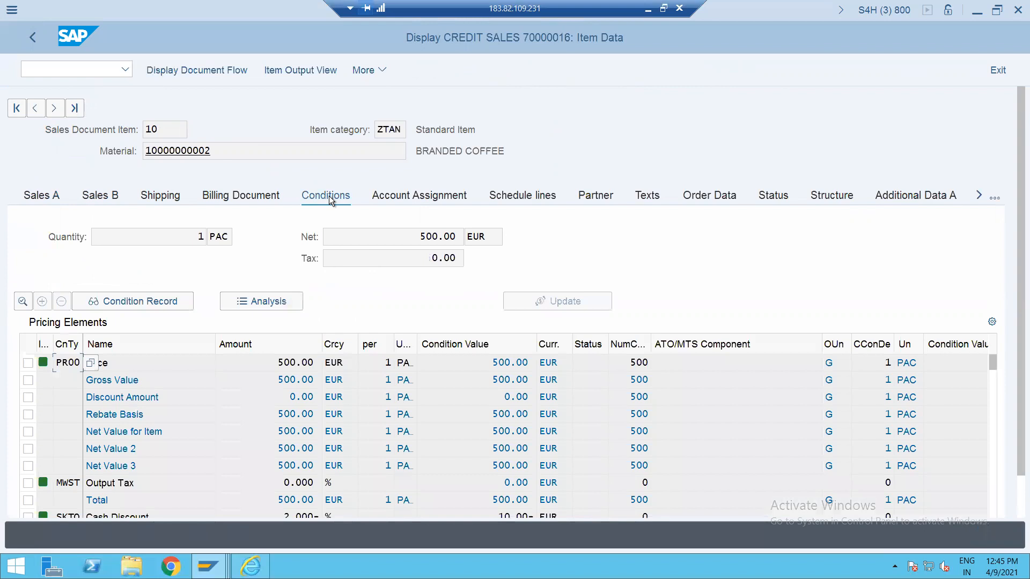
{"action": "left_click", "coordinate": [30, 42]}
{"action": "left_click", "coordinate": [31, 42]}
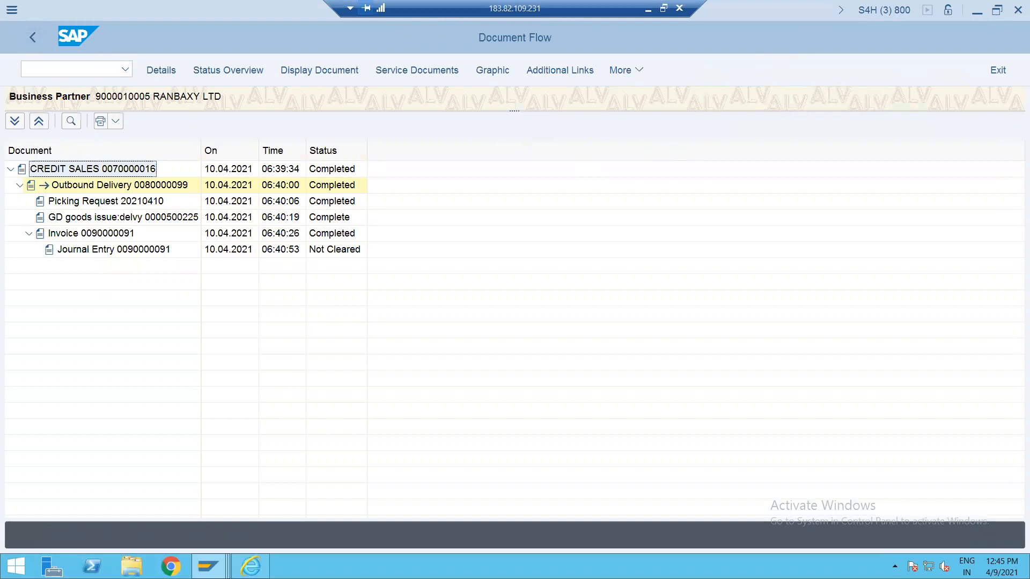
Switch back to the debit memo request session and review item 10's target quantity and pricing conditions
{"action": "mouse_move", "coordinate": [208, 565]}
{"action": "mouse_move", "coordinate": [394, 504]}
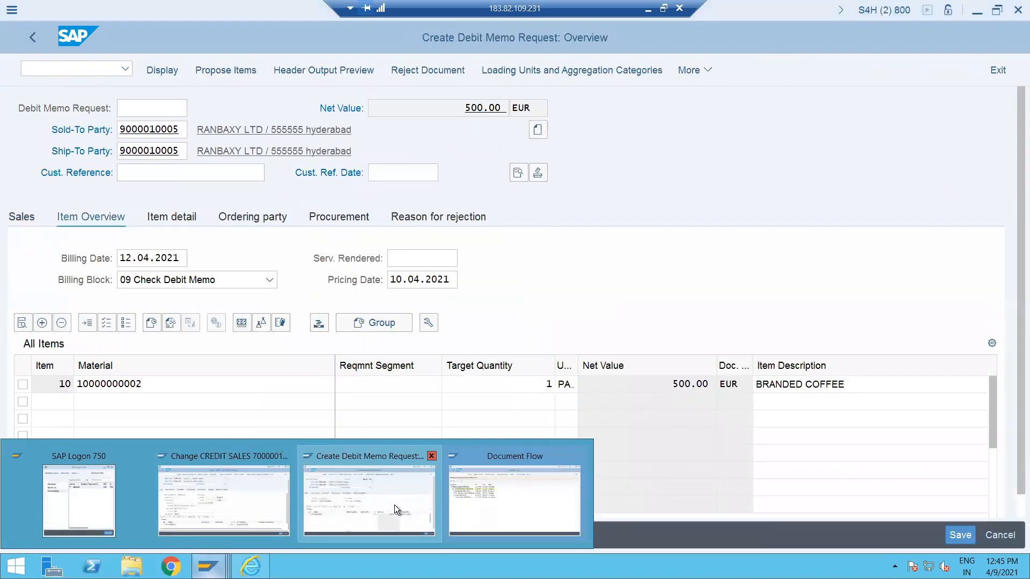
{"action": "mouse_move", "coordinate": [278, 494]}
{"action": "left_click", "coordinate": [366, 493]}
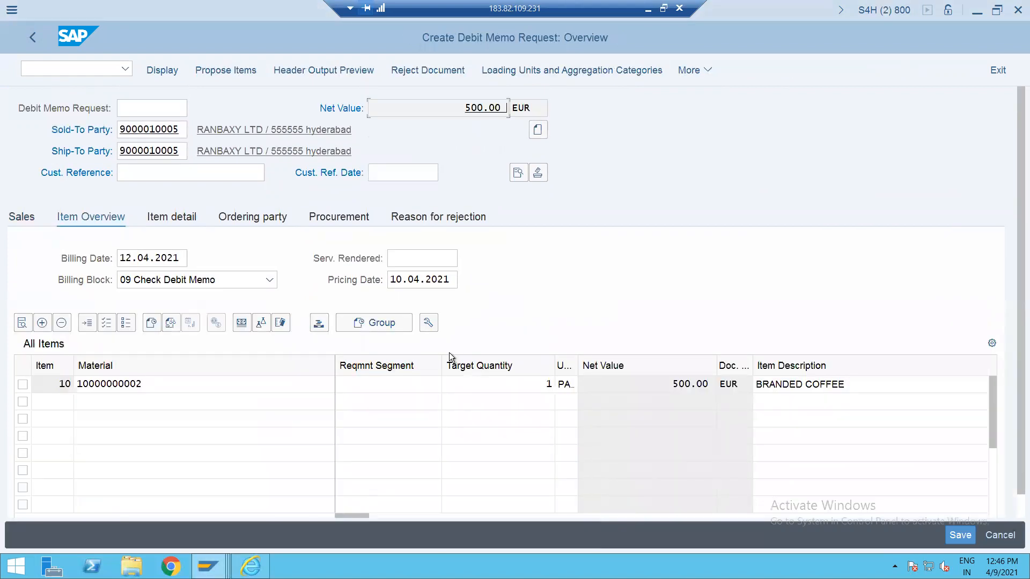
{"action": "double_click", "coordinate": [477, 381]}
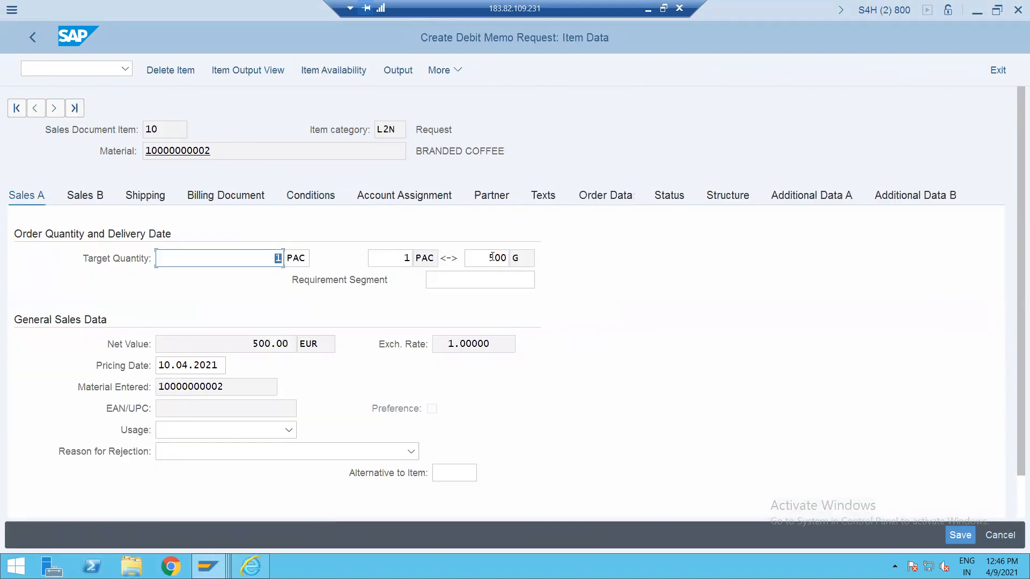
{"action": "left_click", "coordinate": [317, 203]}
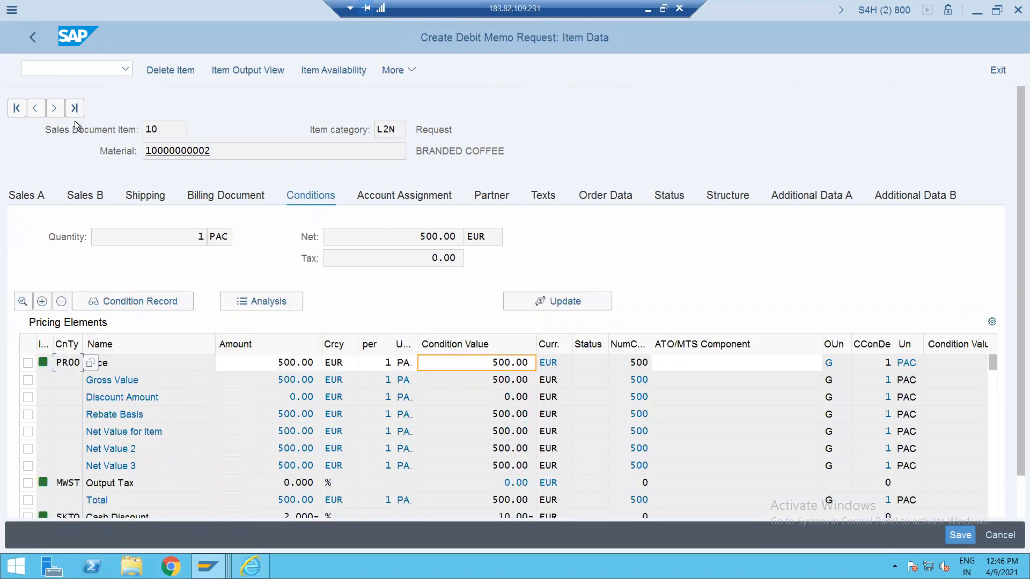
Complete the debit memo request's missing order reason with 103 Quantity discrepancy and save the document
{"action": "key", "text": "ctrl+s"}
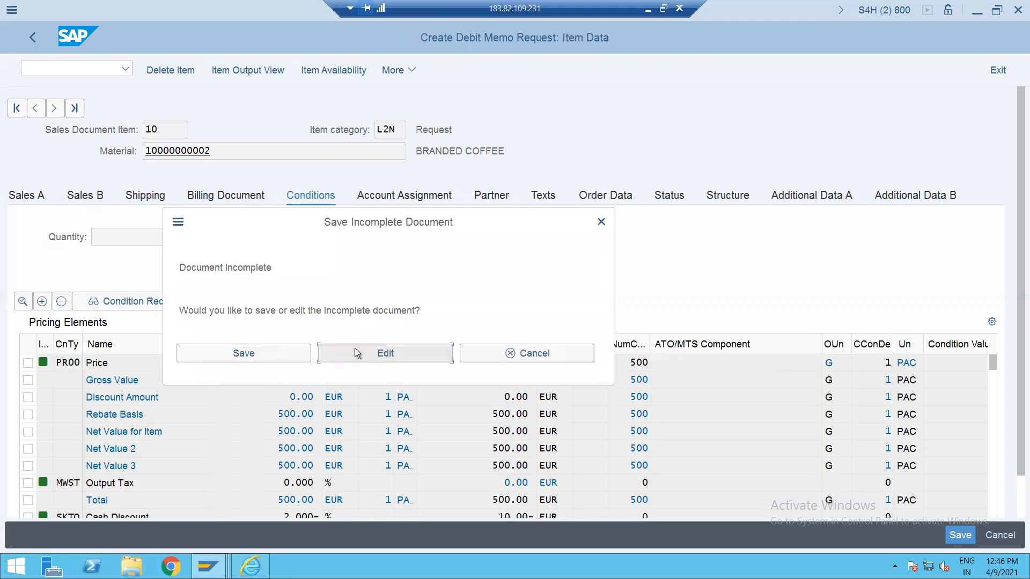
{"action": "left_click", "coordinate": [356, 349]}
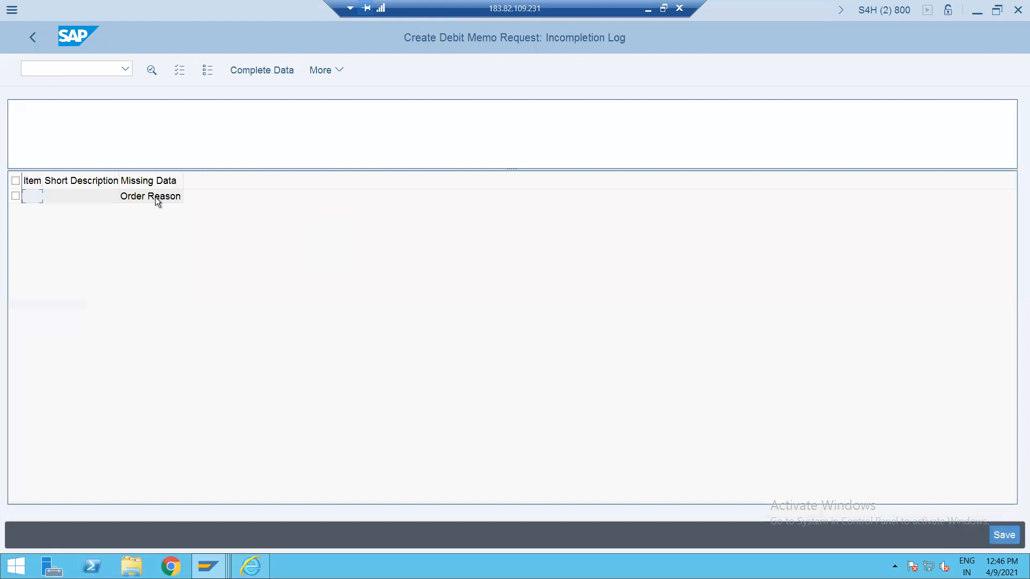
{"action": "double_click", "coordinate": [152, 197]}
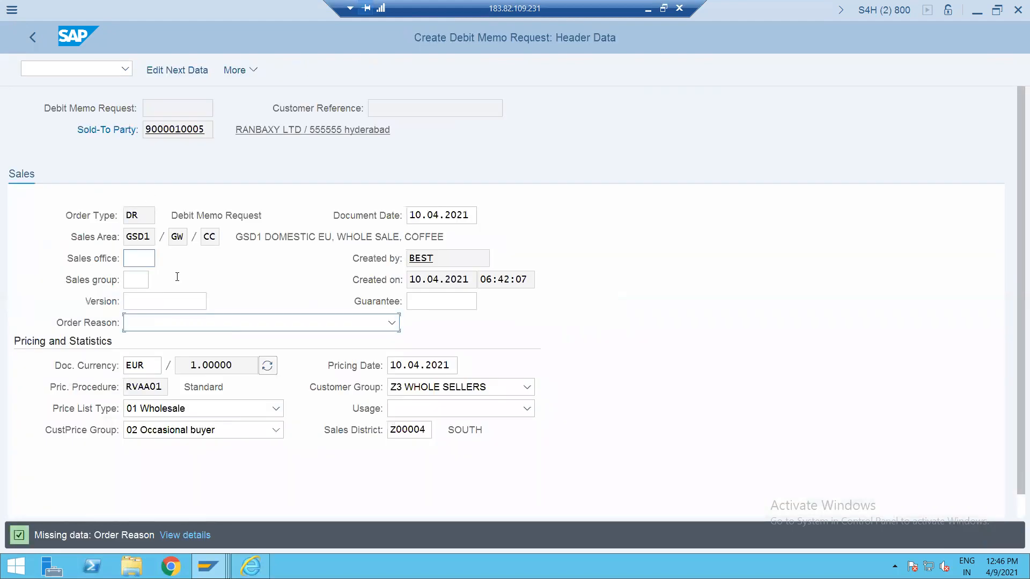
{"action": "left_click", "coordinate": [188, 322]}
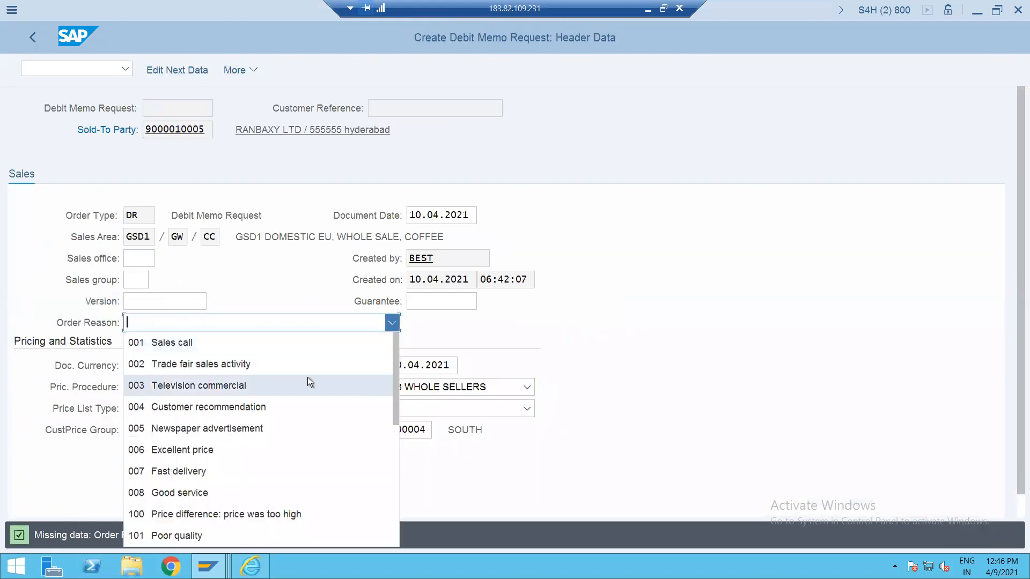
{"action": "left_click_drag", "start_coordinate": [395, 408], "coordinate": [403, 530]}
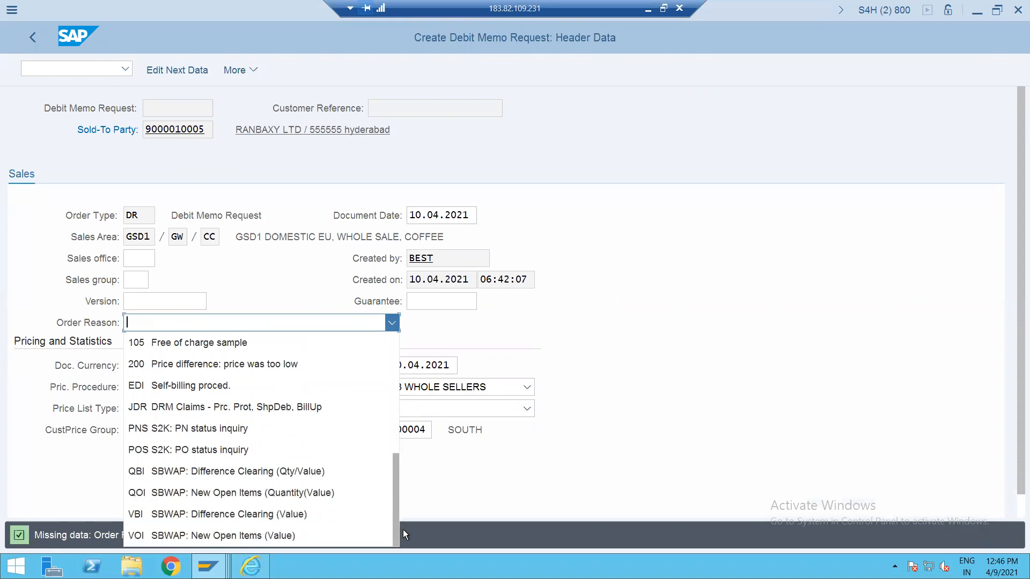
{"action": "left_click_drag", "start_coordinate": [403, 529], "coordinate": [403, 529]}
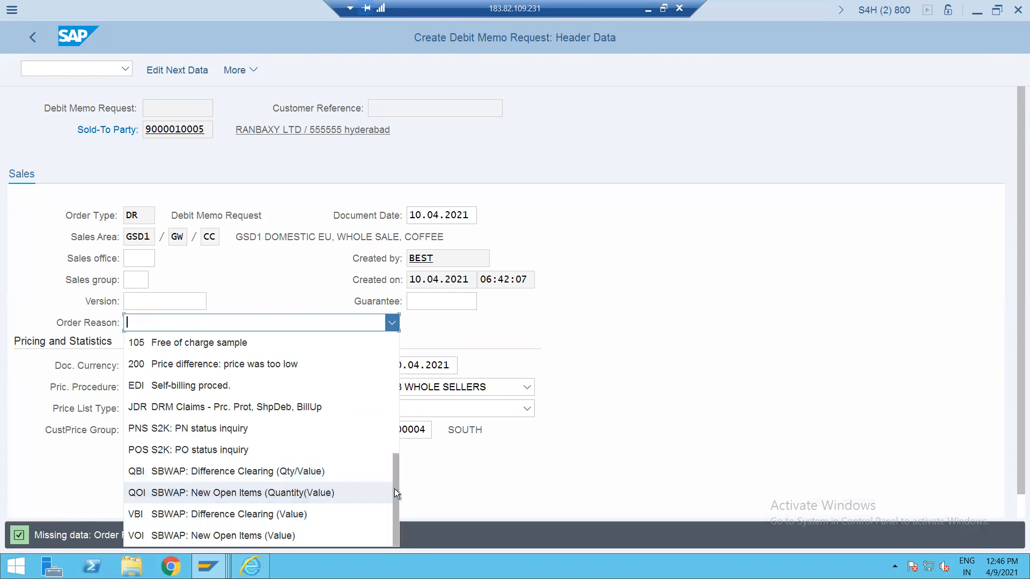
{"action": "left_click_drag", "start_coordinate": [394, 488], "coordinate": [390, 449]}
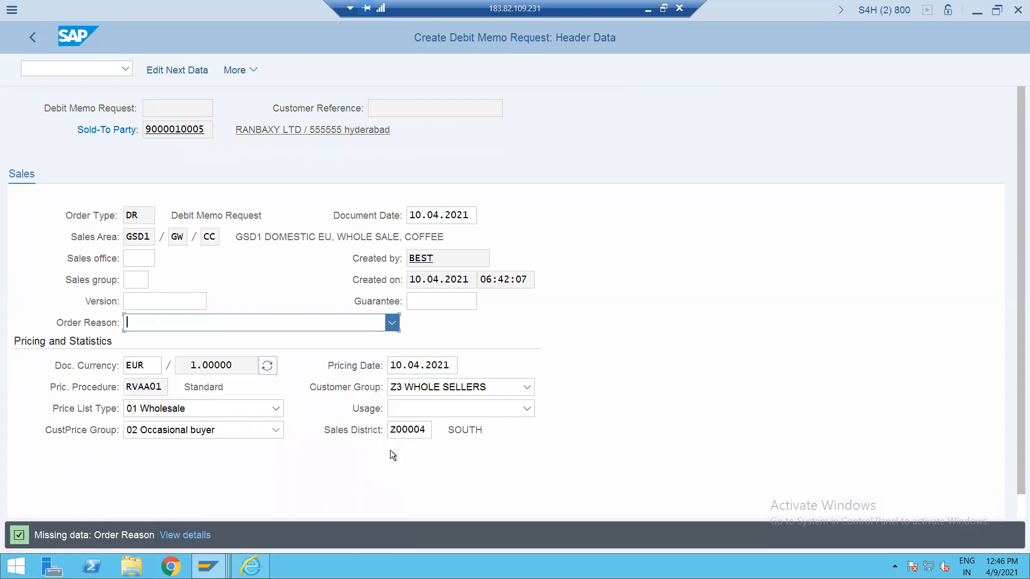
{"action": "left_click", "coordinate": [353, 318]}
{"action": "scroll", "coordinate": [392, 379], "scroll_direction": "up", "scroll_amount": 3}
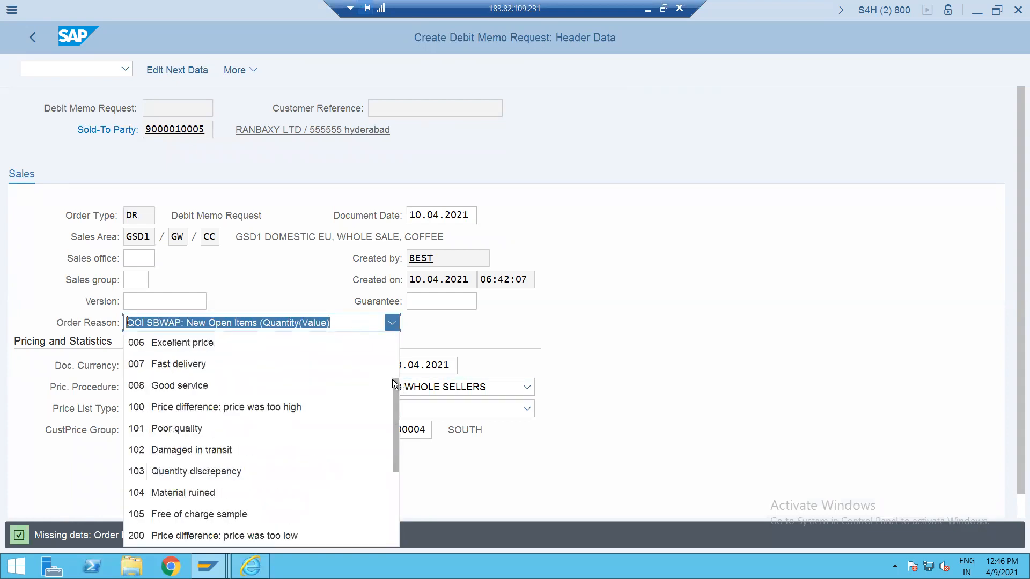
{"action": "left_click", "coordinate": [253, 471]}
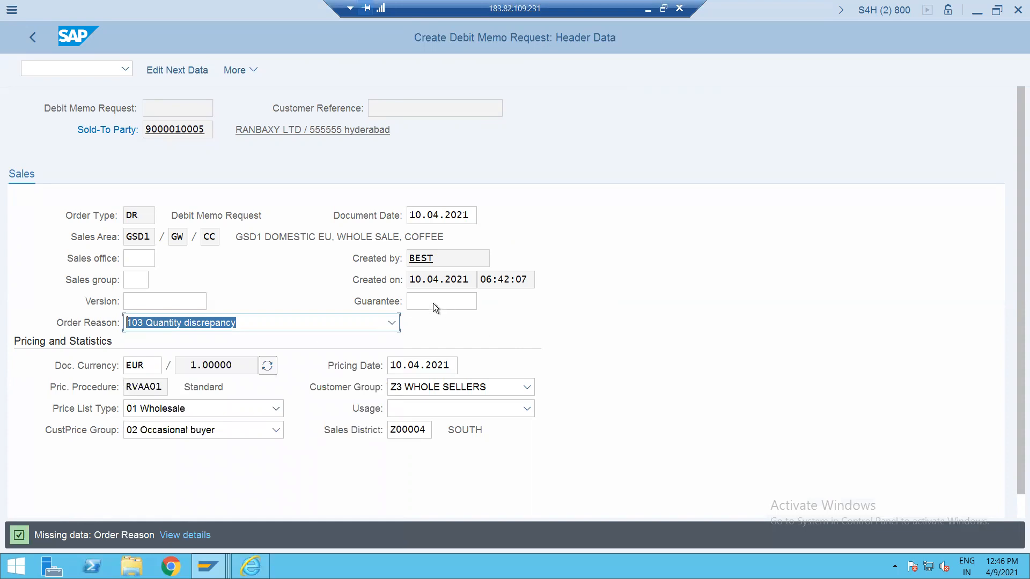
{"action": "left_click", "coordinate": [39, 34]}
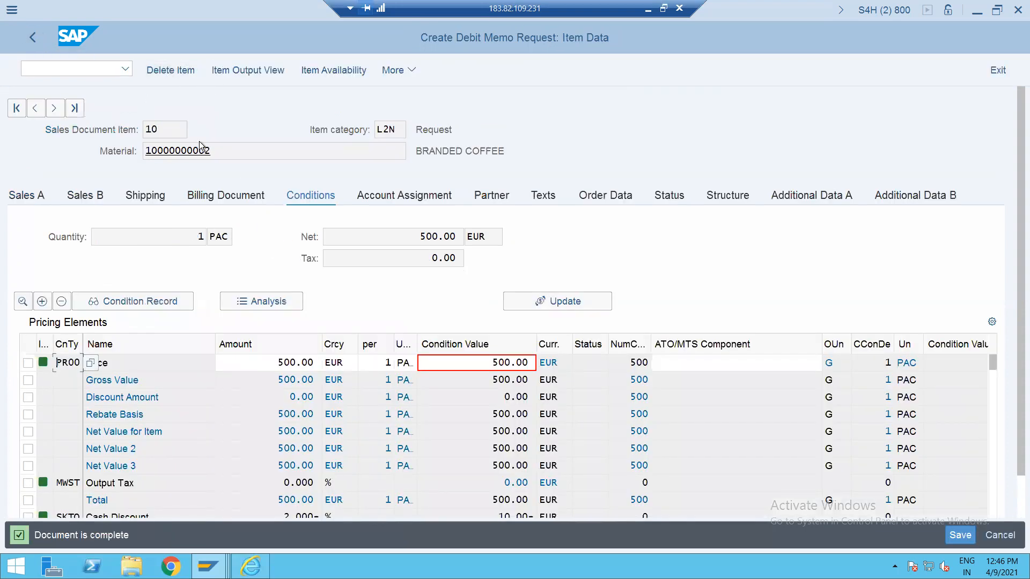
{"action": "key", "text": "ctrl+s"}
Try to create and save a billing document for the debit memo request with transaction VF01
{"action": "left_click", "coordinate": [70, 63]}
{"action": "type", "text": "/NVF01"}
{"action": "key", "text": "Return"}
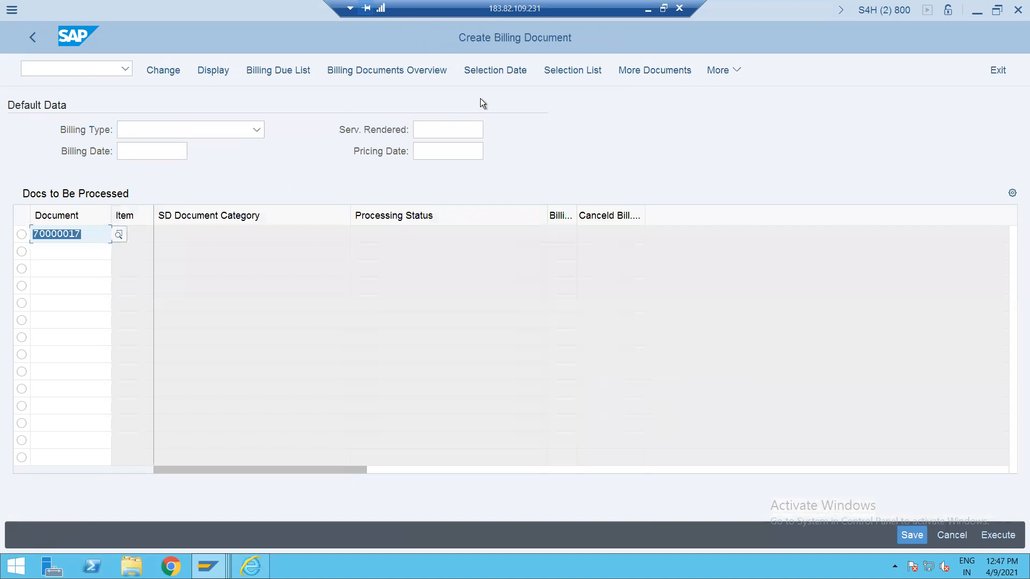
{"action": "key", "text": "ctrl+s"}
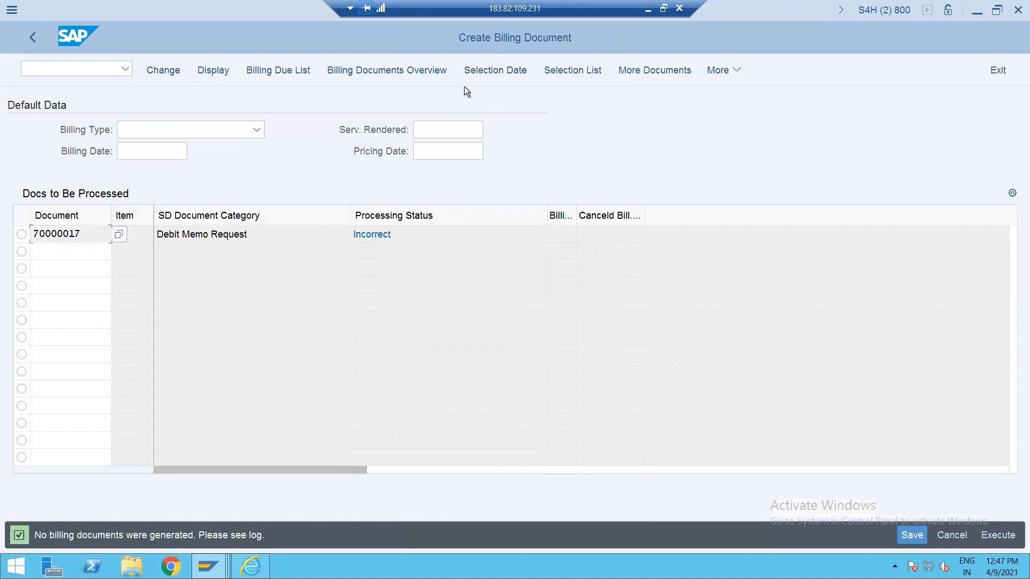
Open the billing log to check why the debit memo request was not billed
{"action": "left_click", "coordinate": [719, 70]}
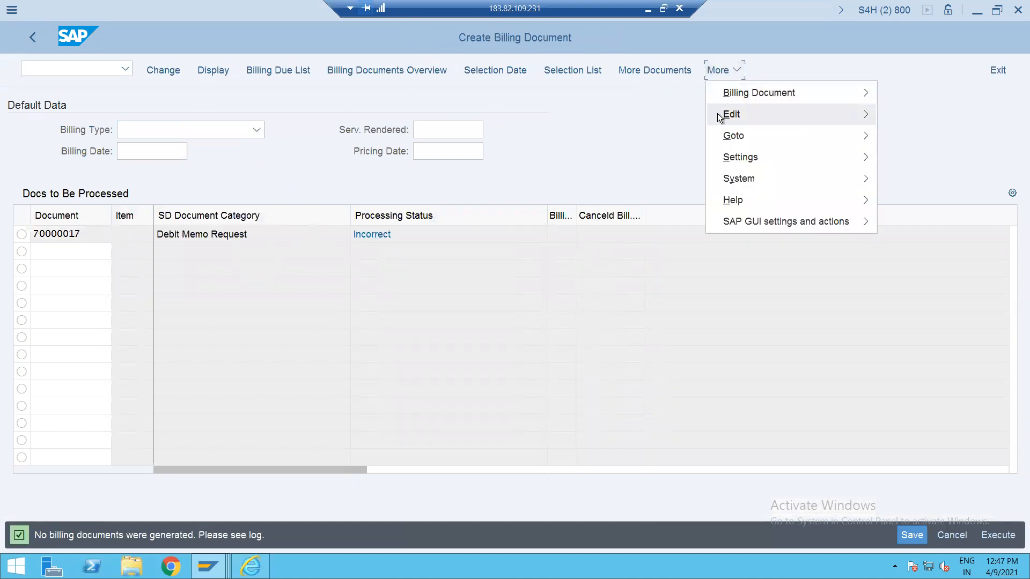
{"action": "mouse_move", "coordinate": [719, 116]}
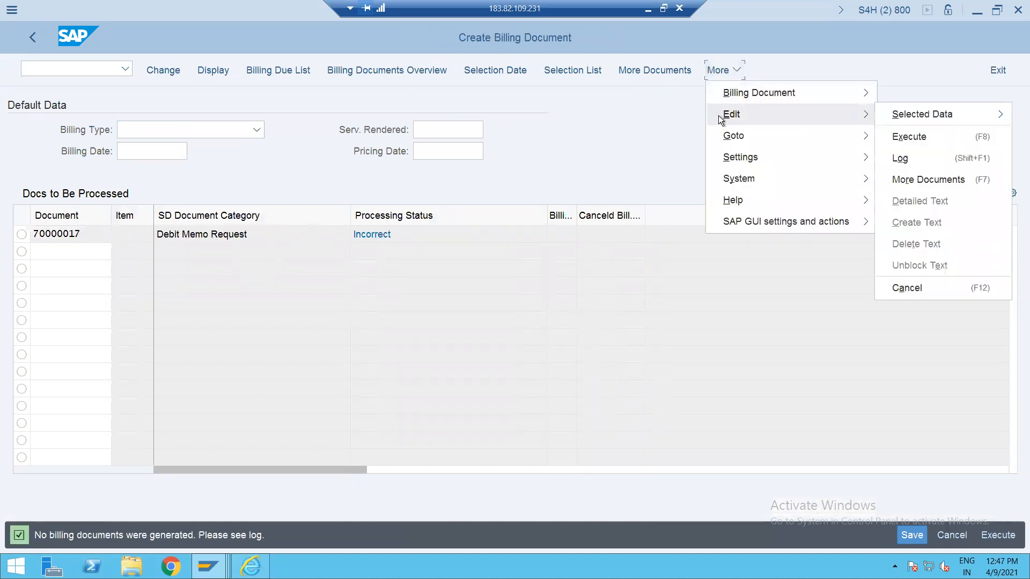
{"action": "left_click", "coordinate": [921, 160]}
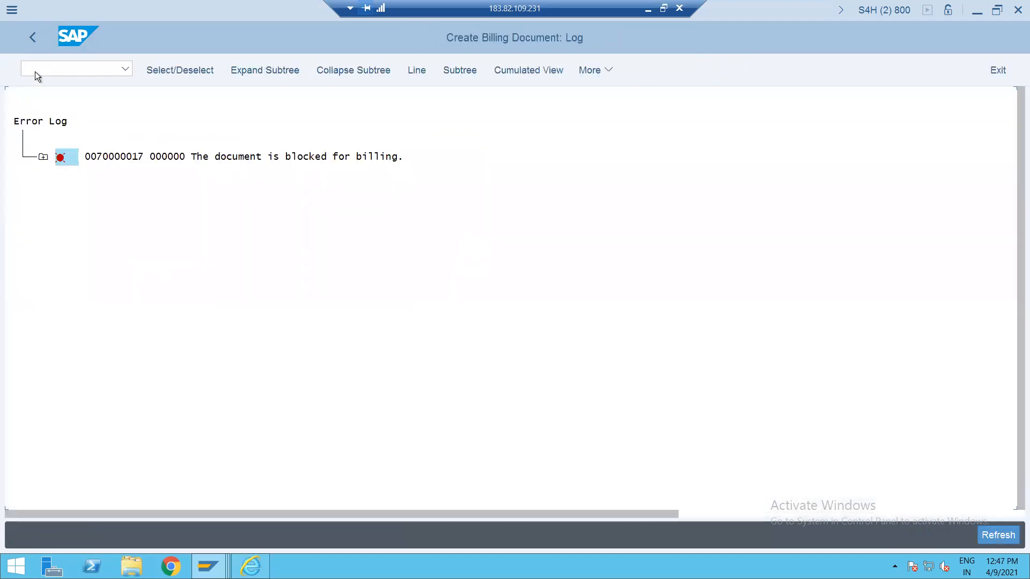
Open the debit memo request for change with transaction VA02 and clear its 09 Check Debit Memo billing block
{"action": "type", "text": "/NVA02"}
{"action": "key", "text": "Return"}
{"action": "key", "text": "Return"}
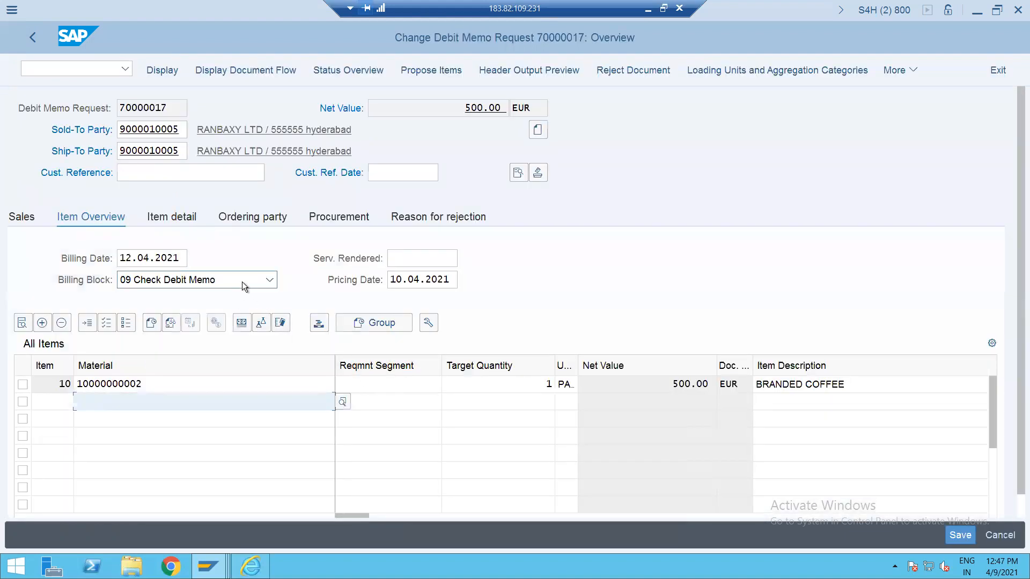
{"action": "left_click", "coordinate": [242, 282]}
{"action": "left_click", "coordinate": [215, 533]}
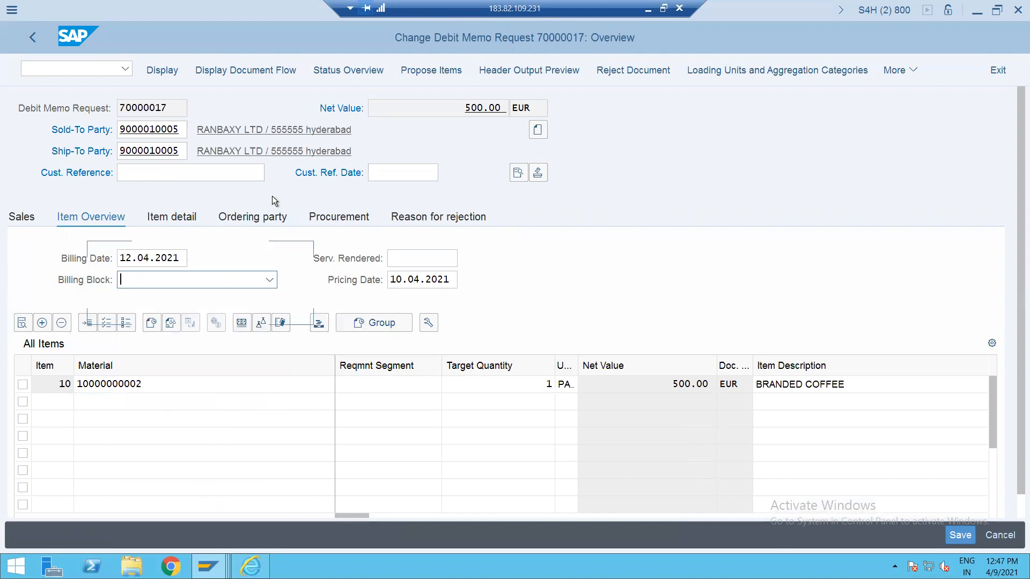
Start billing directly from the debit memo request and save the resulting L2 debit memo
{"action": "left_click", "coordinate": [893, 70]}
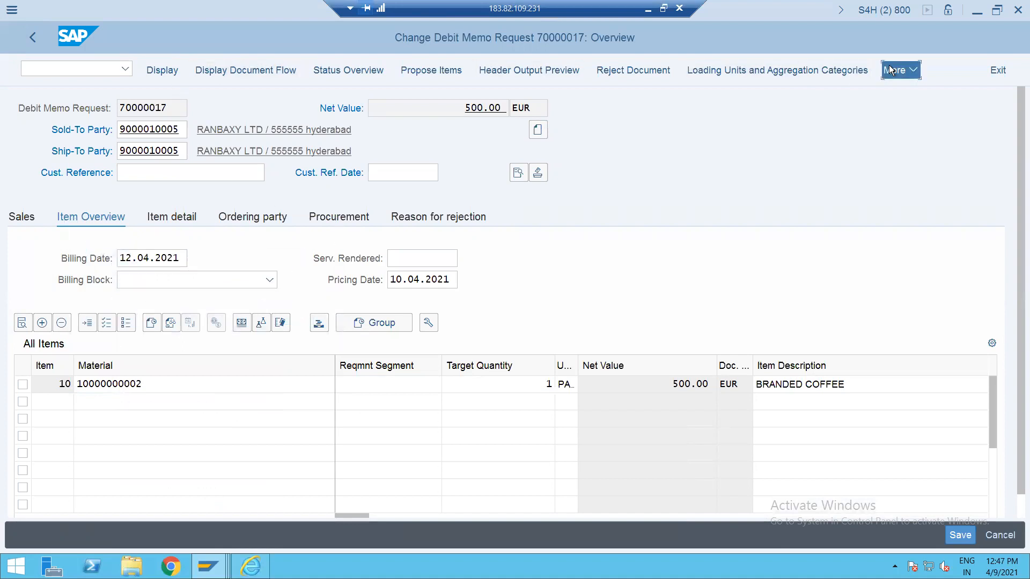
{"action": "mouse_move", "coordinate": [818, 131]}
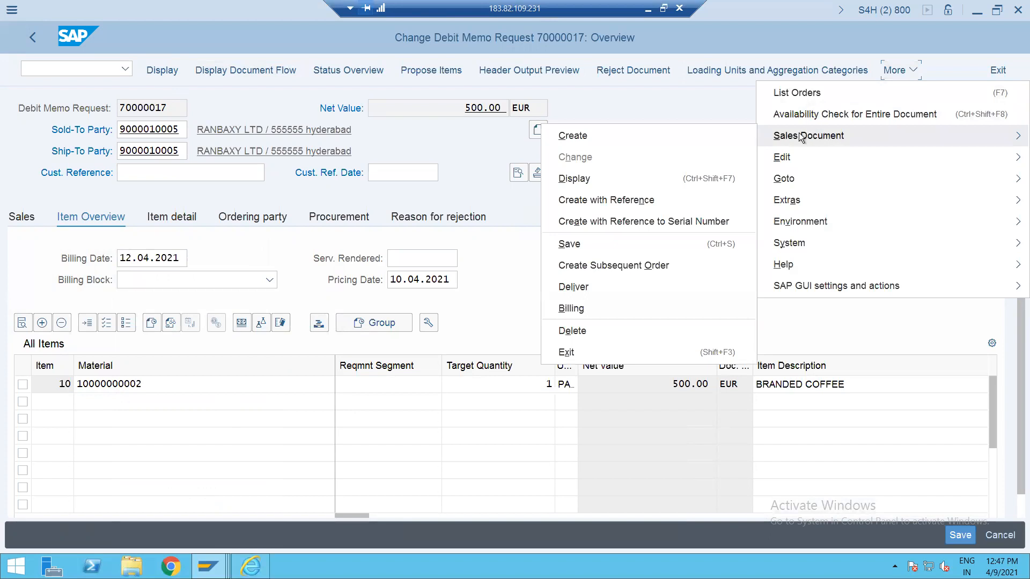
{"action": "left_click", "coordinate": [584, 311]}
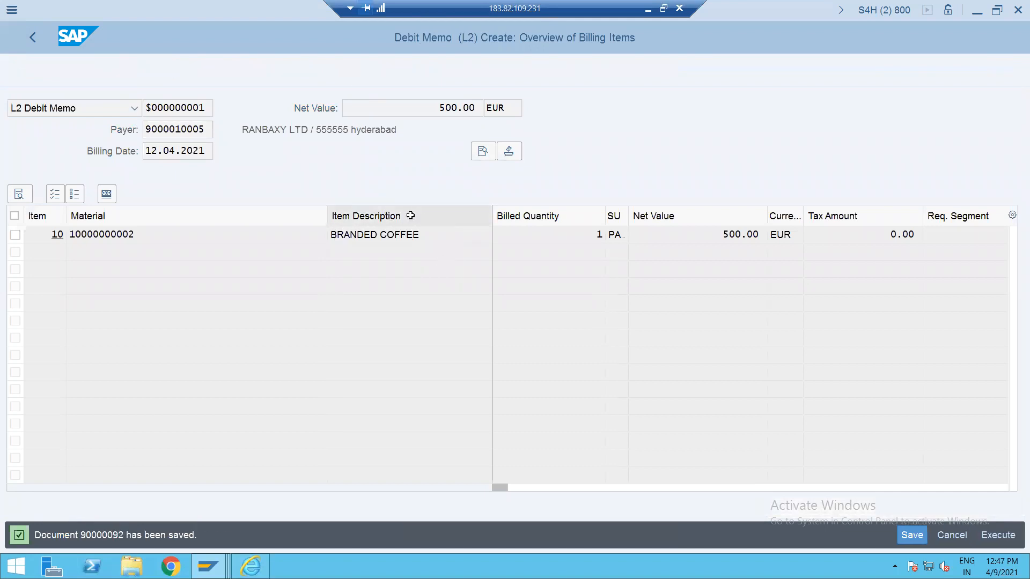
Open the saved debit memo with transaction VF02 and call up its accounting documents
{"action": "left_click", "coordinate": [64, 69]}
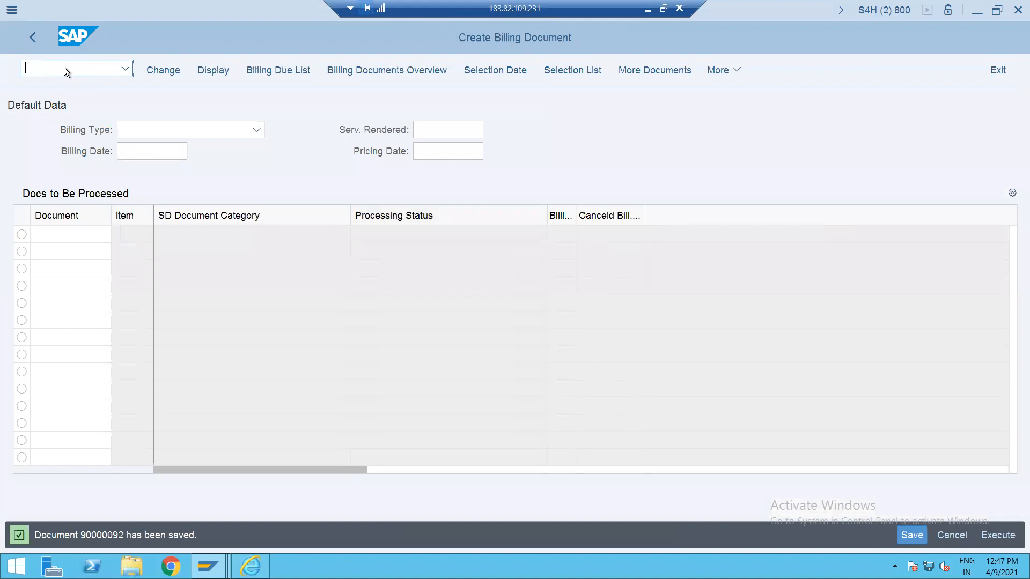
{"action": "type", "text": "/NVF02"}
{"action": "key", "text": "Return"}
{"action": "key", "text": "Return"}
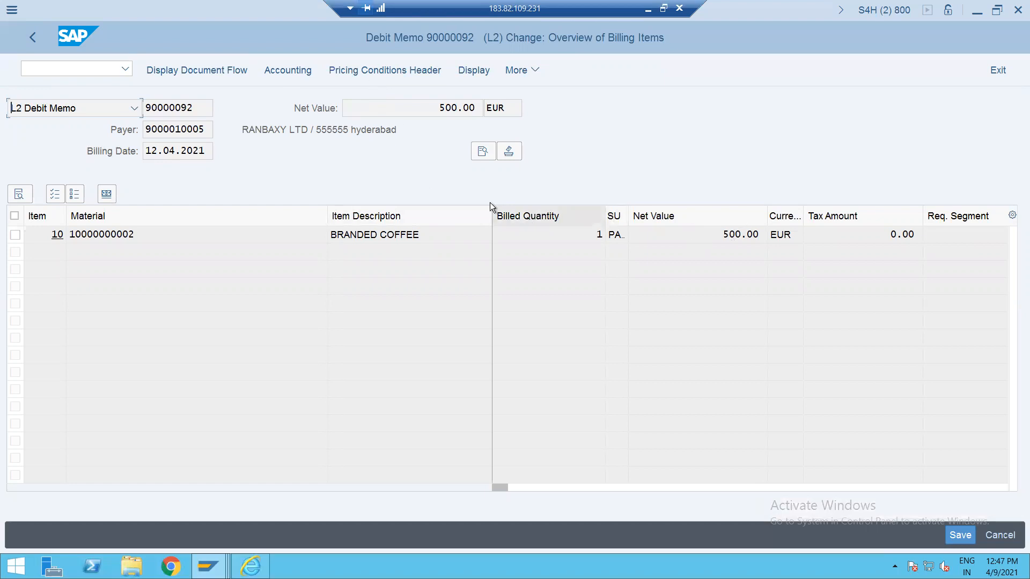
{"action": "left_click", "coordinate": [273, 73]}
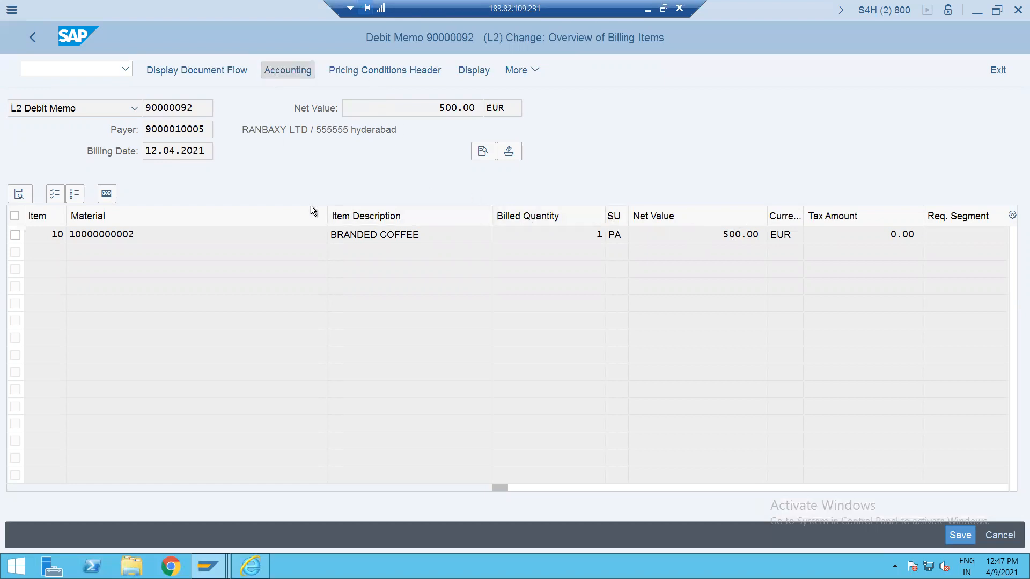